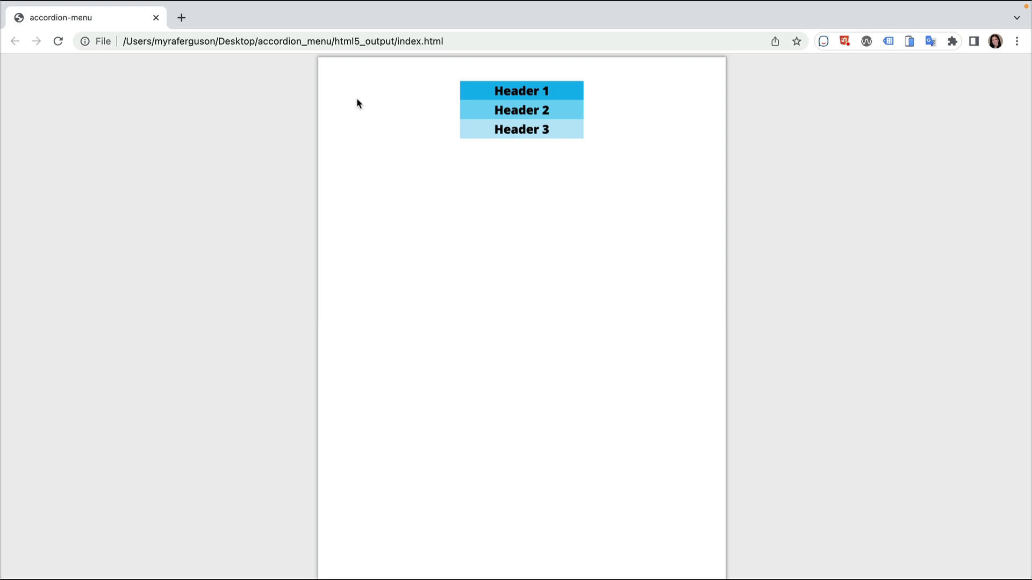
# - In the Chrome preview, expand Header 1, then Header 2, checking Header 1 closes
pyautogui.click(471, 95)
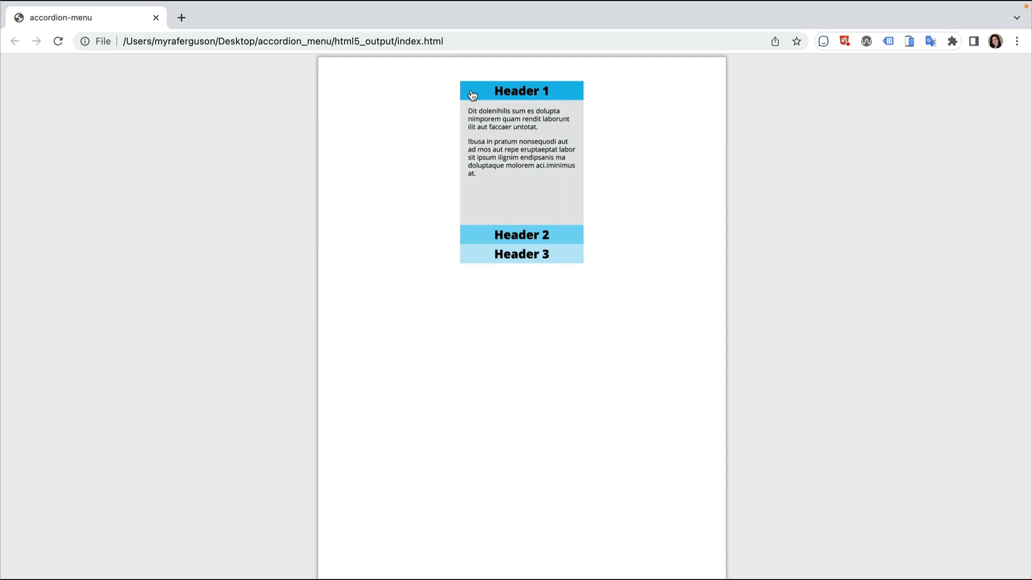
pyautogui.click(466, 233)
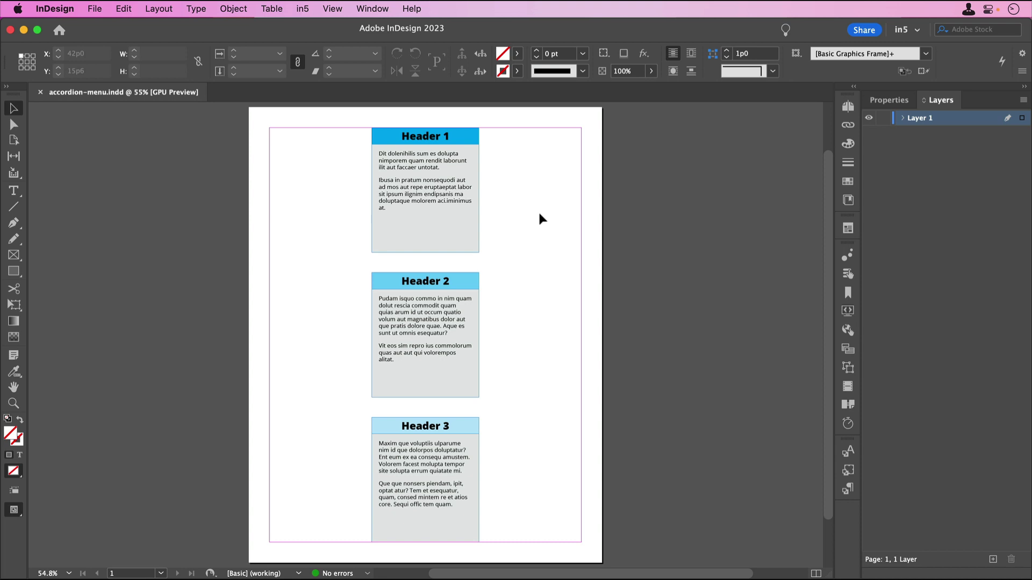
# - Duplicate the Header 1–3 panel column into four side-by-side copies across the page
pyautogui.moveTo(350, 165); pyautogui.dragTo(505, 478)
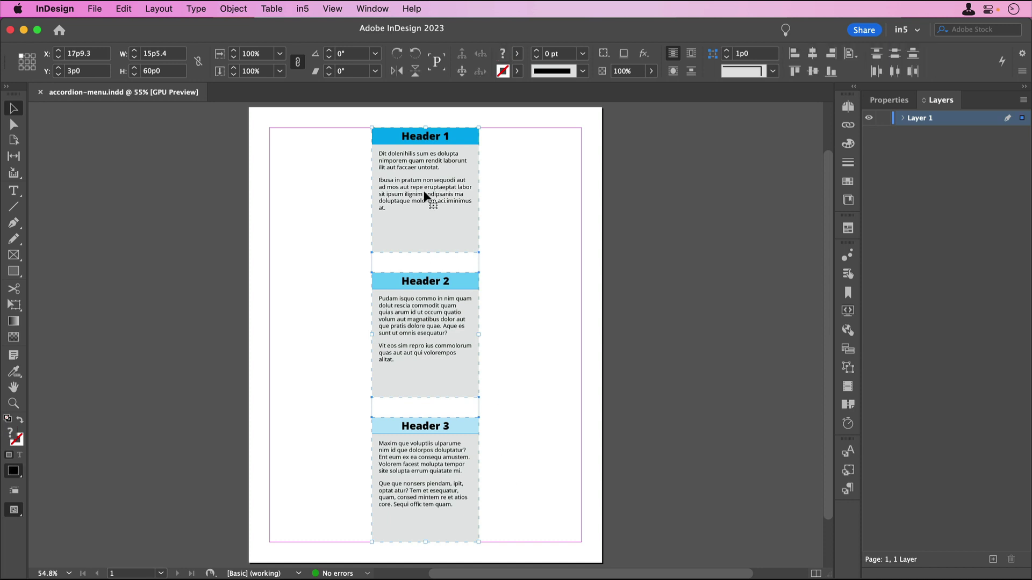
pyautogui.moveTo(425, 196); pyautogui.dragTo(237, 181)
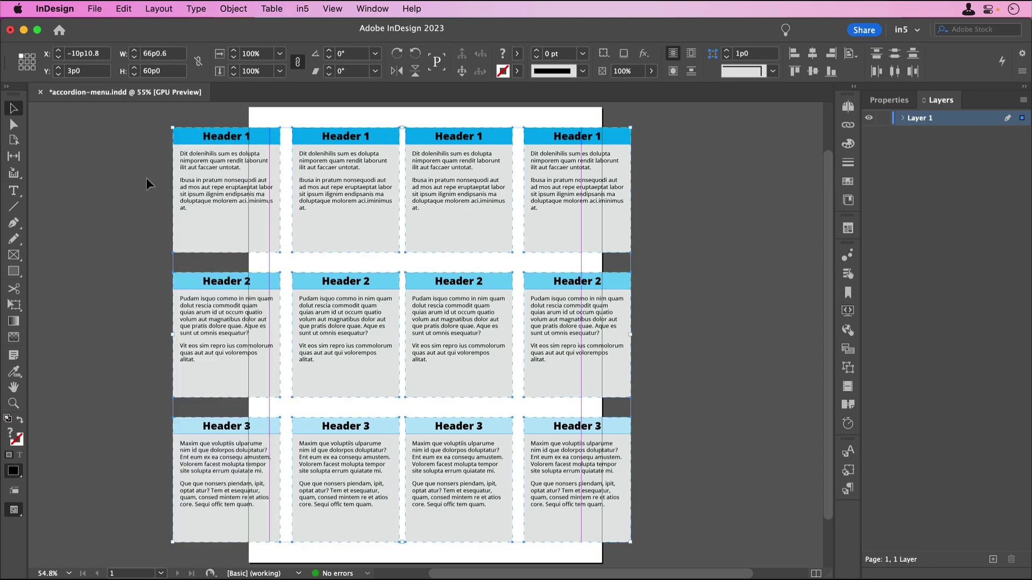
# - Ungroup the panels, delete the first column's body frames and stack its three headers
pyautogui.press('super+shift+g')
pyautogui.click(202, 181)
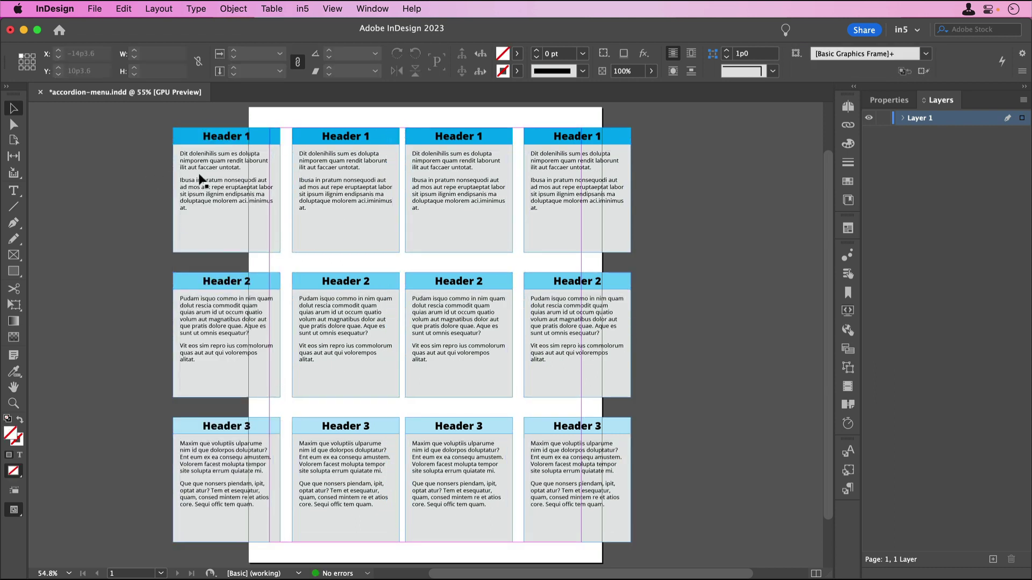
pyautogui.keyDown('shift'); pyautogui.click(202, 324); pyautogui.keyUp('shift')
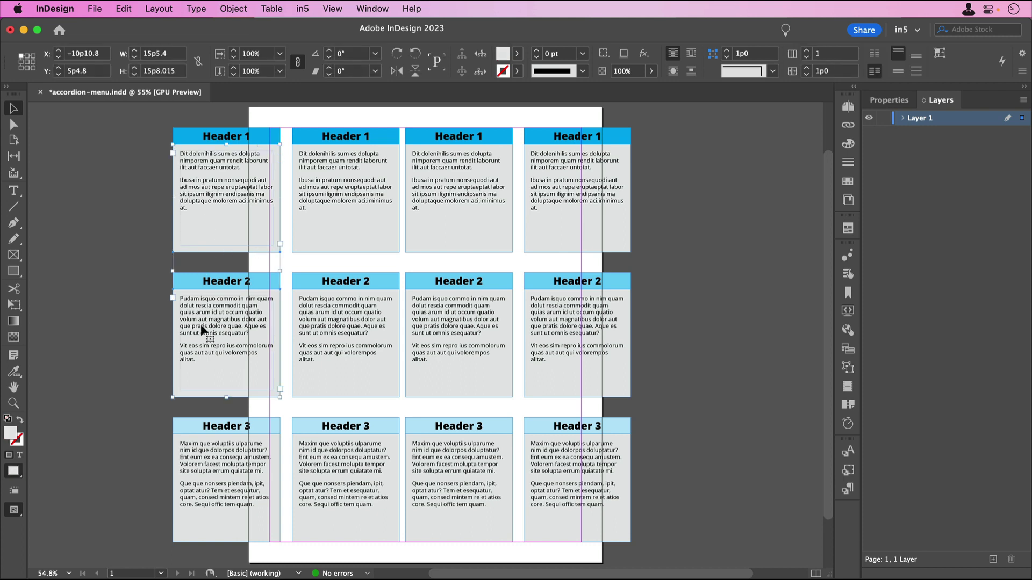
pyautogui.keyDown('shift'); pyautogui.click(205, 467); pyautogui.keyUp('shift')
pyautogui.press('Delete')
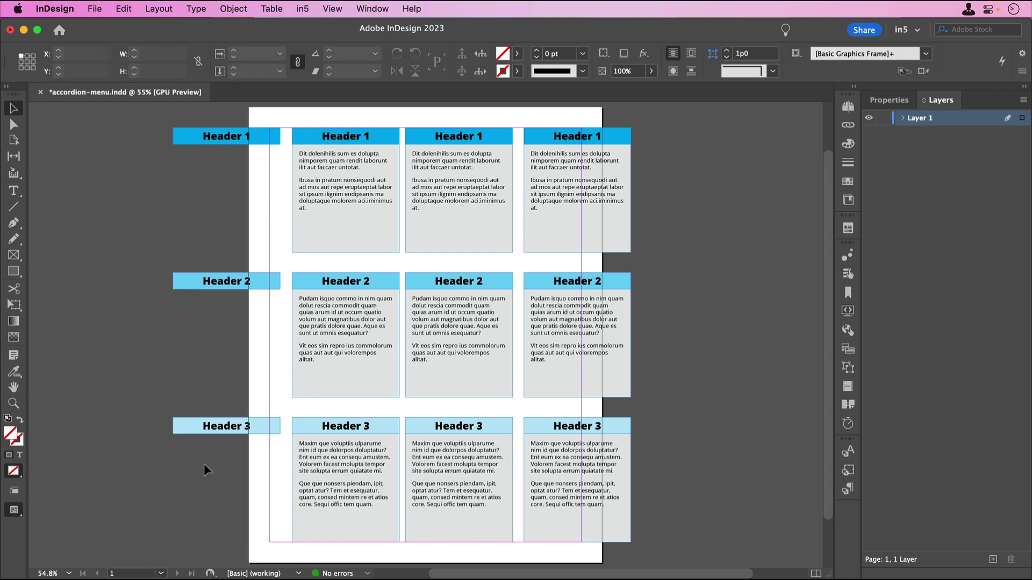
pyautogui.moveTo(207, 425); pyautogui.dragTo(214, 173)
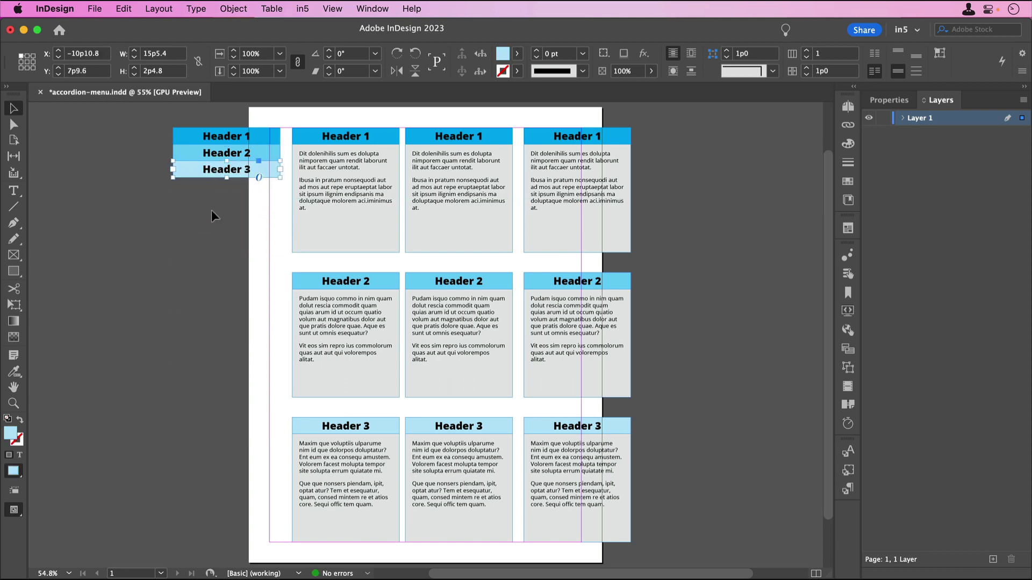
pyautogui.click(211, 211)
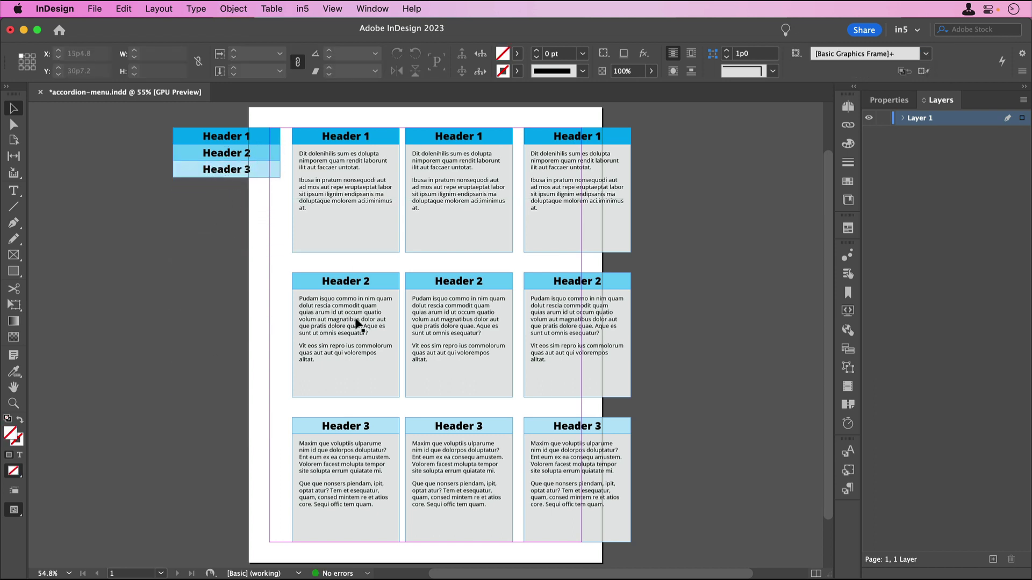
# - Delete the second column's Header 2 and 3 bodies and move those headers up under Header 1
pyautogui.click(344, 351)
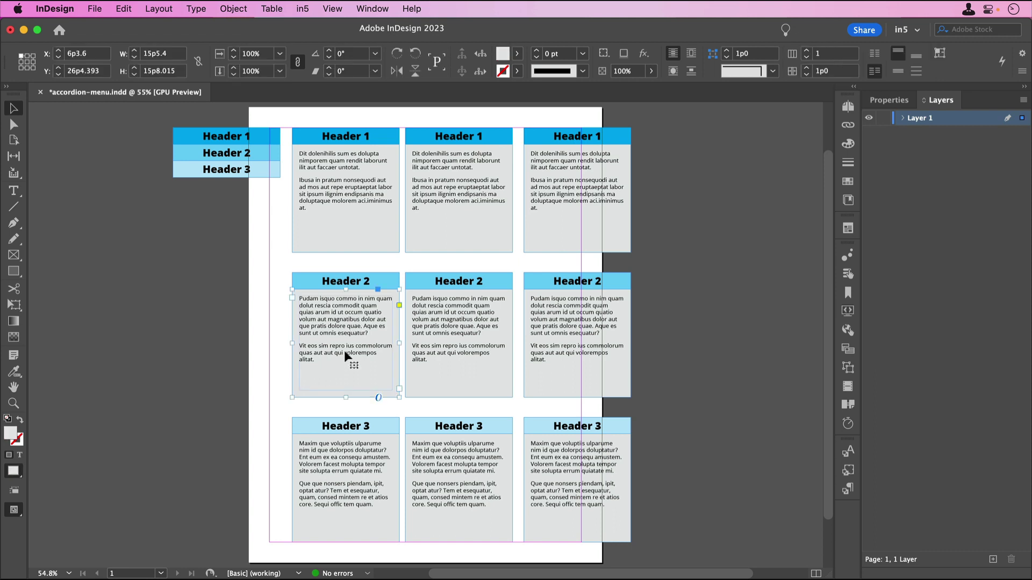
pyautogui.keyDown('shift'); pyautogui.click(344, 472); pyautogui.keyUp('shift')
pyautogui.press('BackSpace')
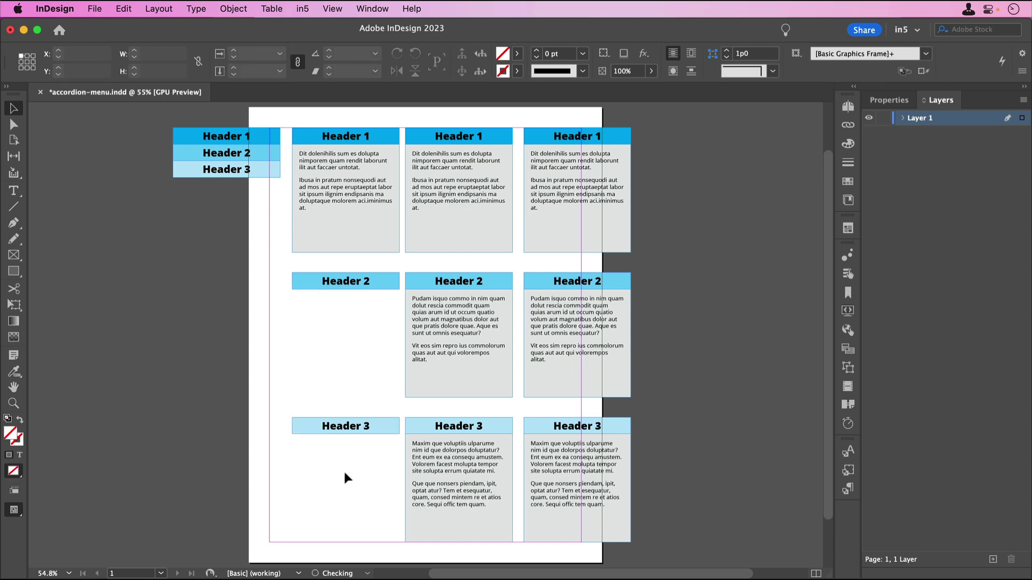
pyautogui.moveTo(345, 284); pyautogui.dragTo(344, 263)
pyautogui.moveTo(349, 432); pyautogui.dragTo(345, 284)
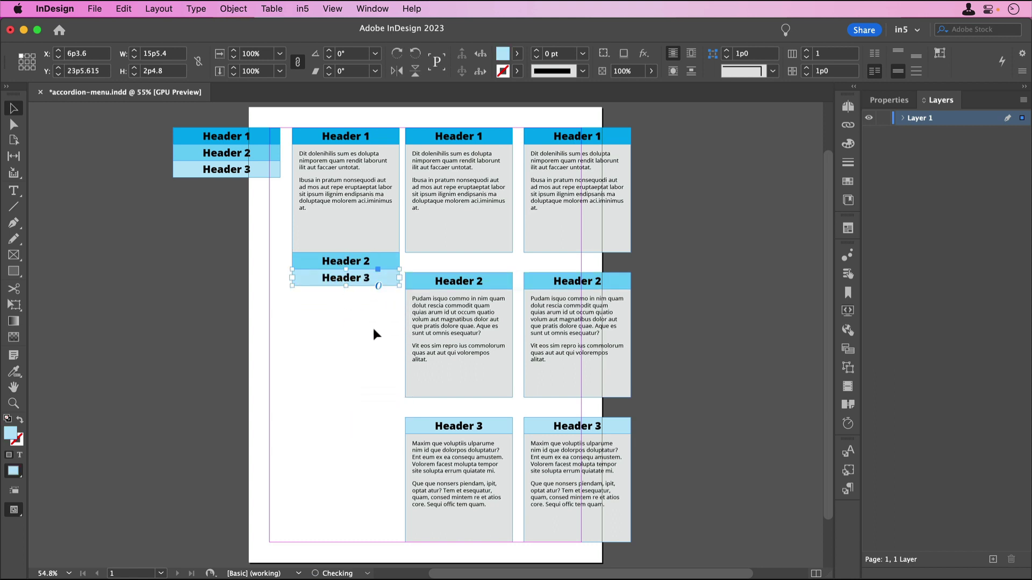
# - Rebuild the third column with only Header 2's body, stacking Headers 1–3 without gaps
pyautogui.click(475, 189)
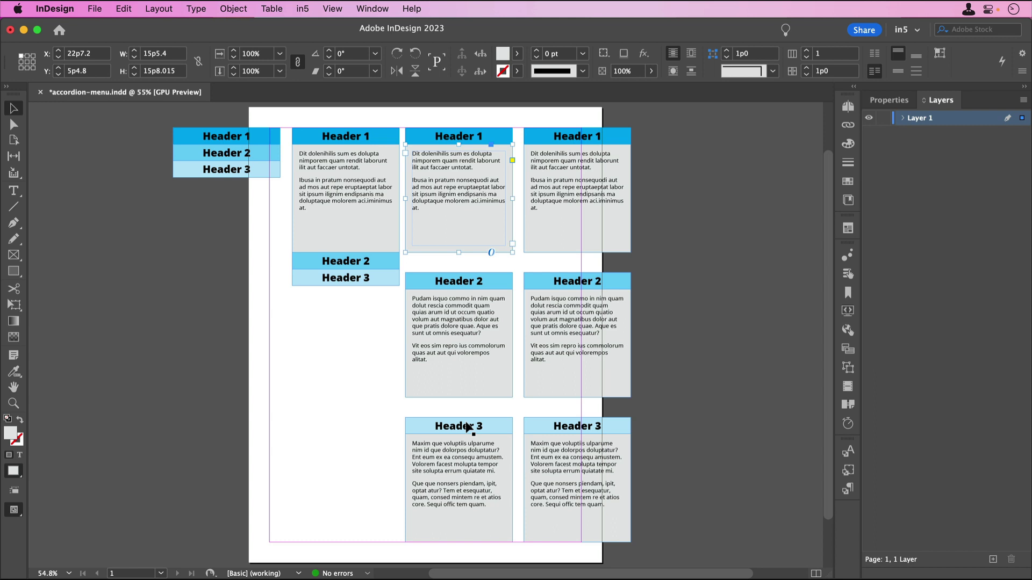
pyautogui.keyDown('shift'); pyautogui.click(462, 453); pyautogui.keyUp('shift')
pyautogui.press('Delete')
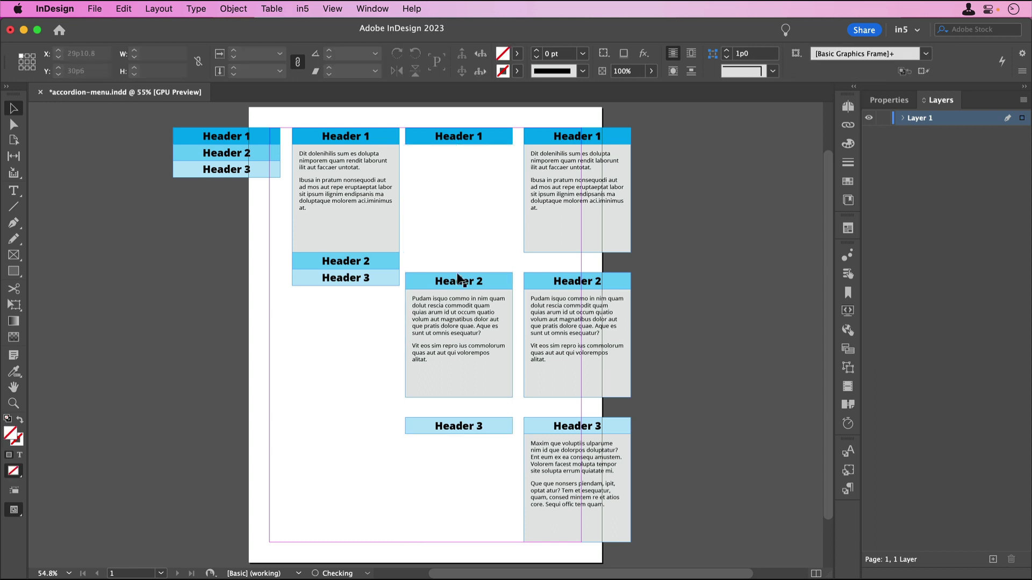
pyautogui.moveTo(446, 239); pyautogui.dragTo(476, 427)
pyautogui.moveTo(461, 334); pyautogui.dragTo(457, 207)
pyautogui.click(421, 311)
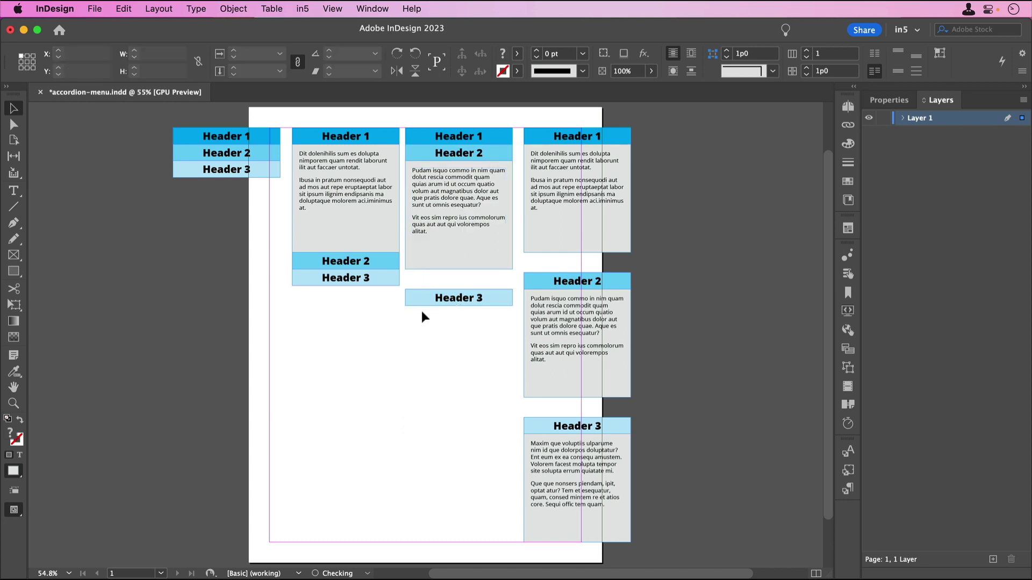
pyautogui.click(444, 302)
pyautogui.moveTo(444, 302); pyautogui.dragTo(457, 282)
# - Rebuild the fourth column with Header 3's body open below stacked Headers 1 and 2
pyautogui.click(574, 220)
pyautogui.keyDown('shift'); pyautogui.click(574, 332); pyautogui.keyUp('shift')
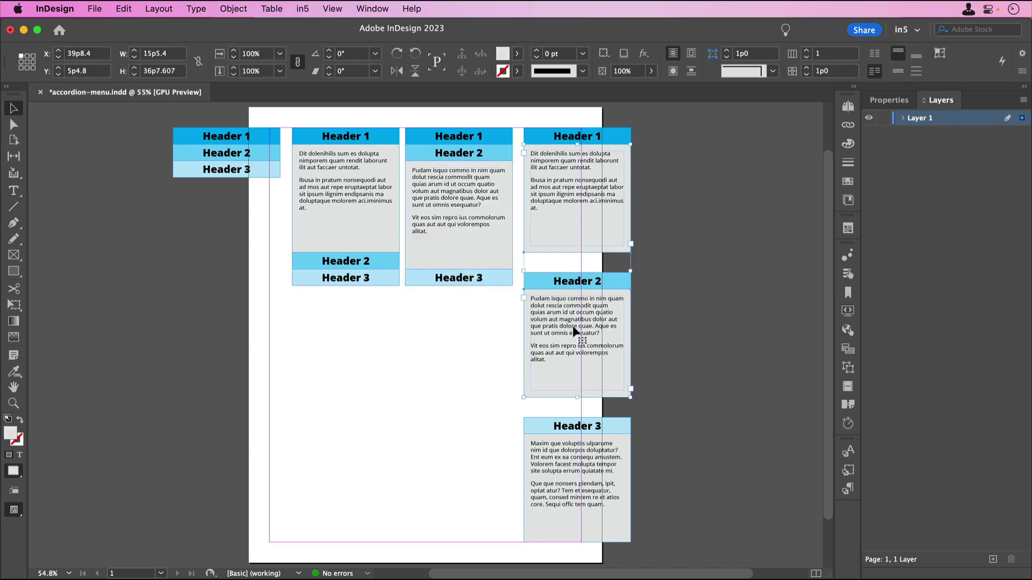
pyautogui.press('Delete')
pyautogui.click(572, 325)
pyautogui.keyDown('shift'); pyautogui.click(614, 477); pyautogui.keyUp('shift')
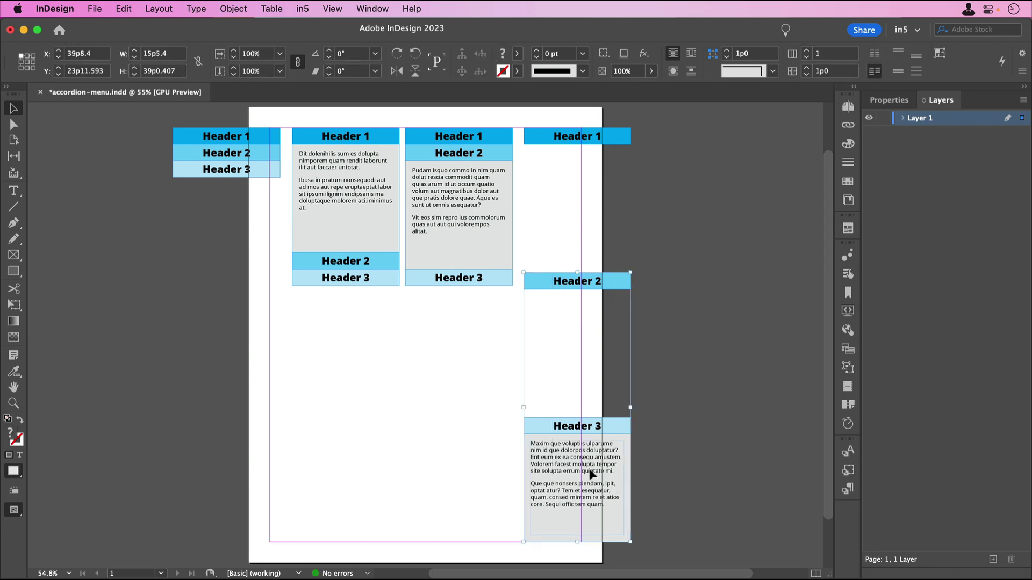
pyautogui.press('super+z')
pyautogui.moveTo(581, 356); pyautogui.dragTo(581, 357)
pyautogui.press('super+shift+z')
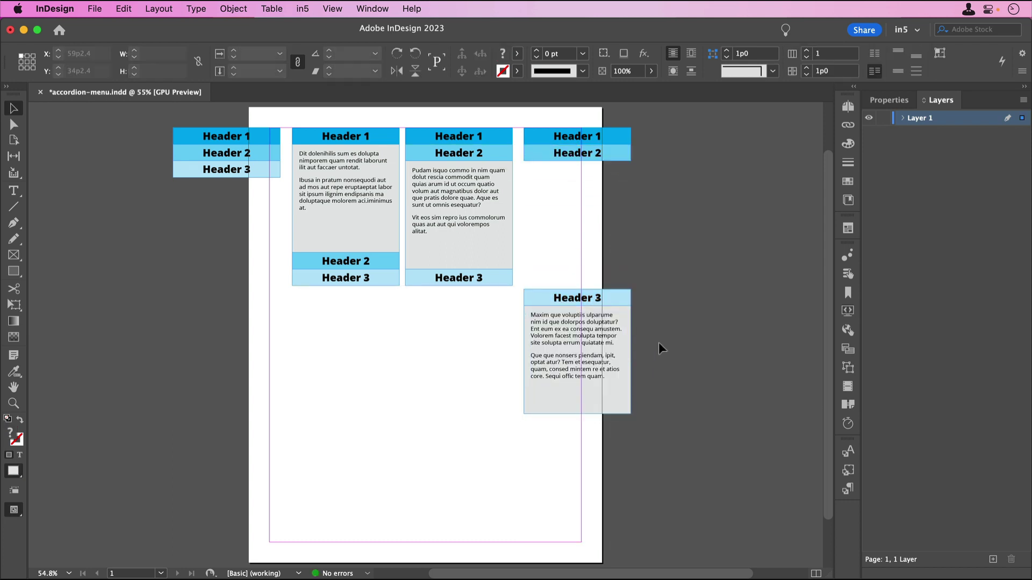
pyautogui.click(594, 358)
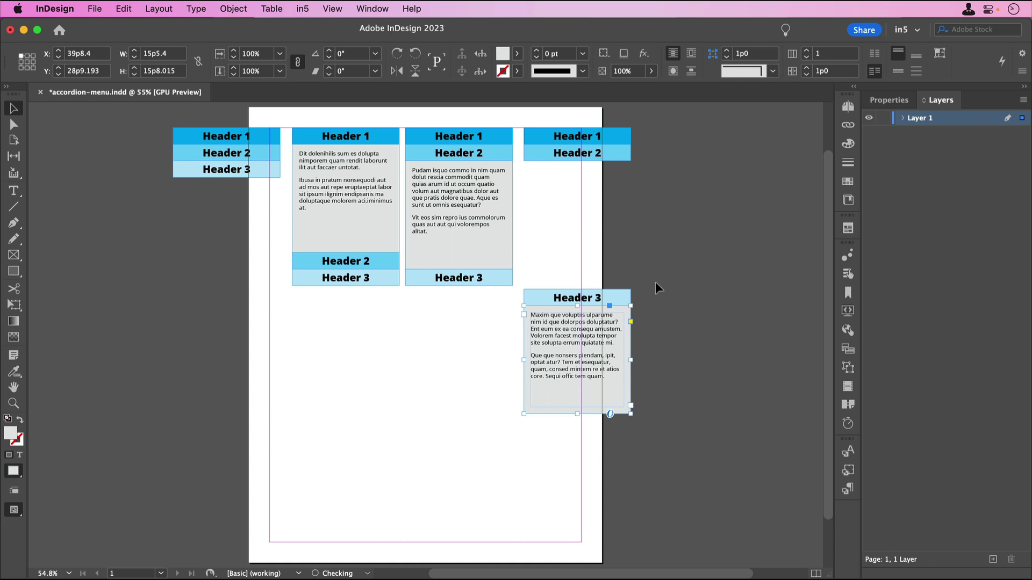
pyautogui.moveTo(593, 398); pyautogui.dragTo(593, 271)
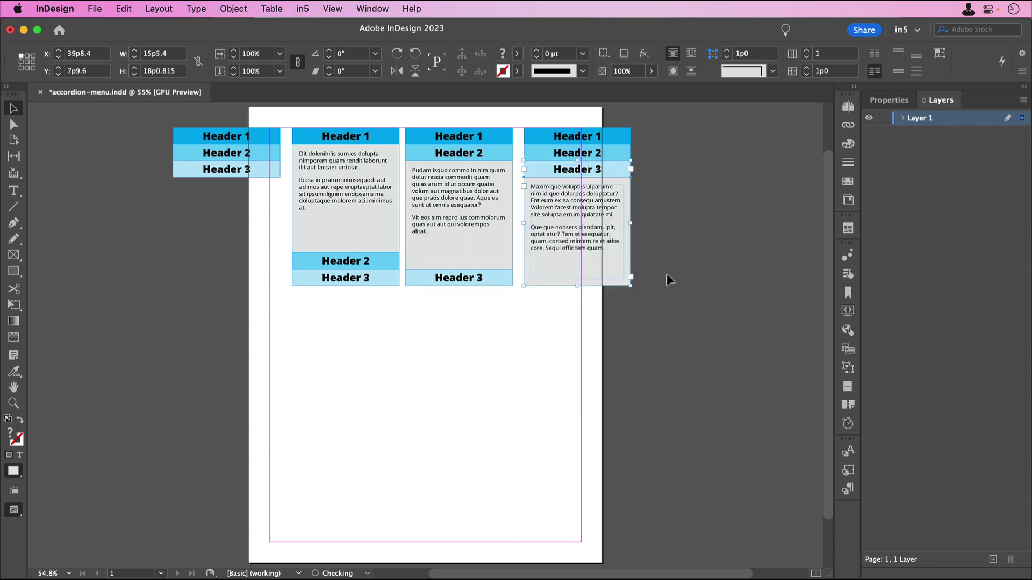
# - Select all four accordion versions and align their horizontal centres relative to the page
pyautogui.click(677, 286)
pyautogui.click(231, 135)
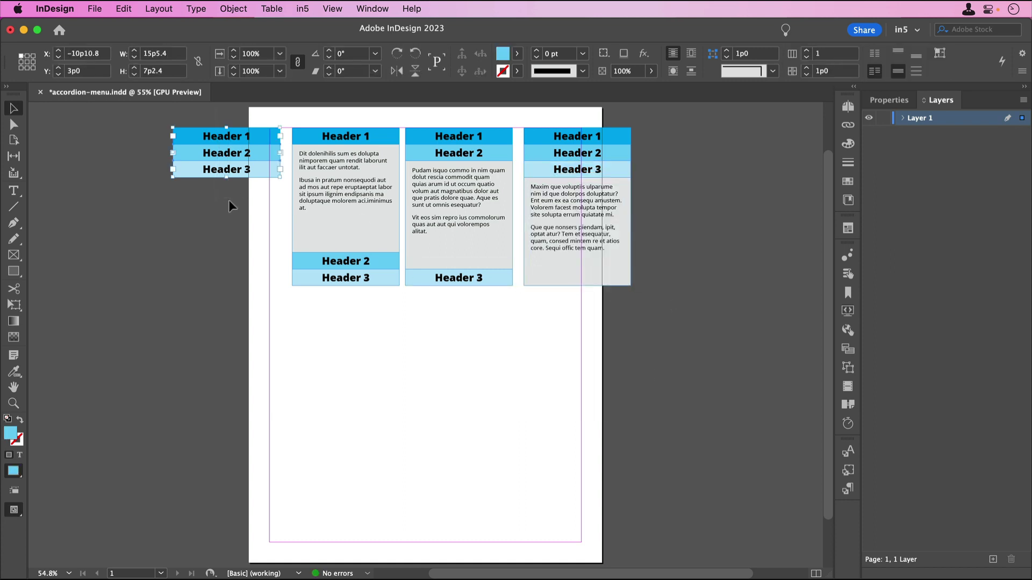
pyautogui.click(306, 154)
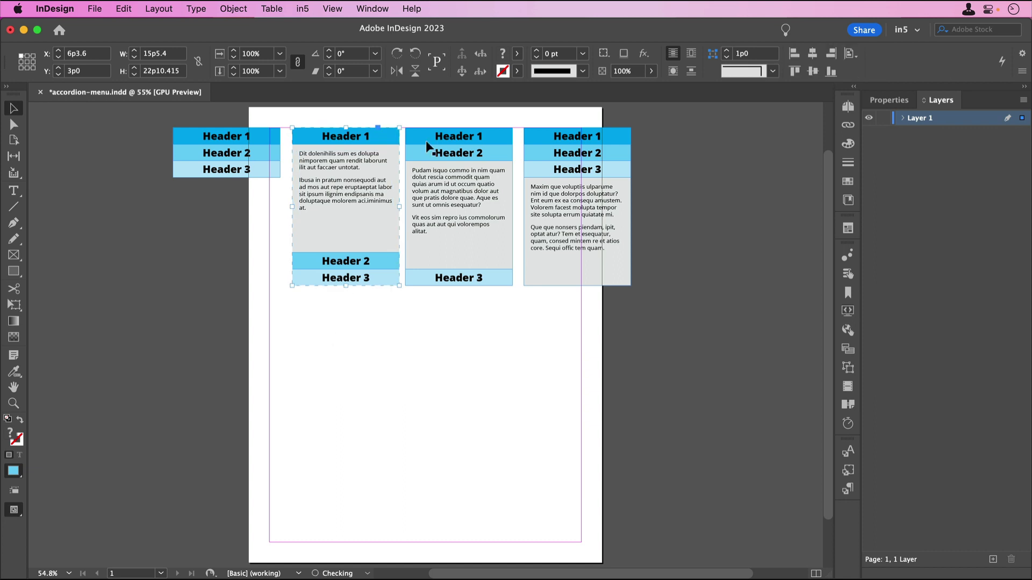
pyautogui.click(459, 341)
pyautogui.click(588, 231)
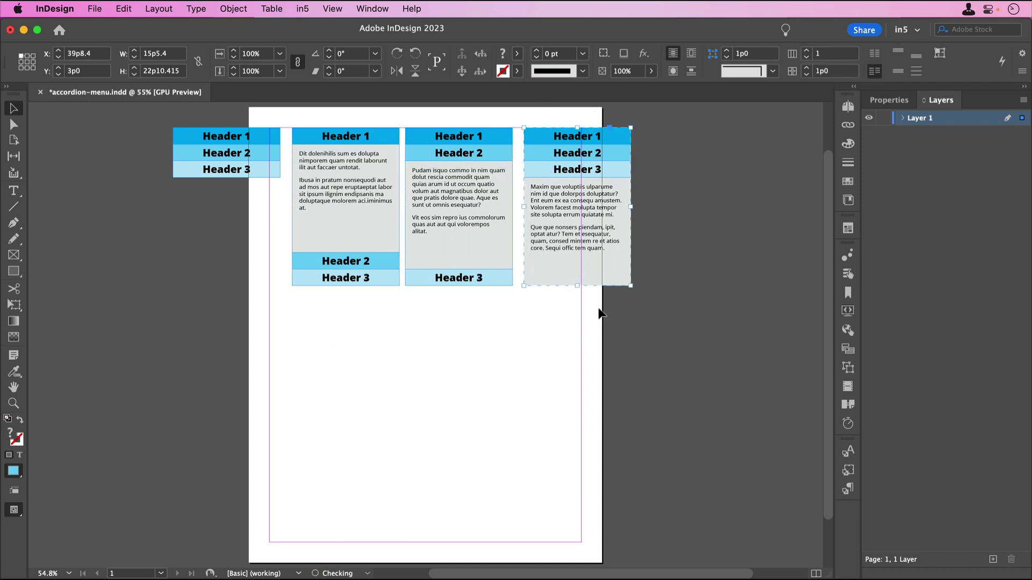
pyautogui.press('super+a')
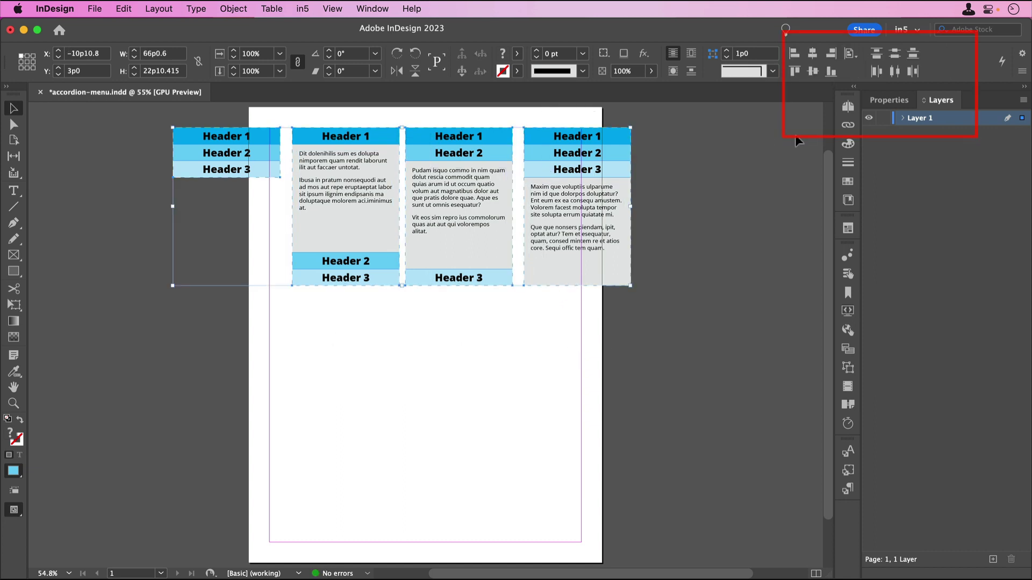
pyautogui.click(853, 56)
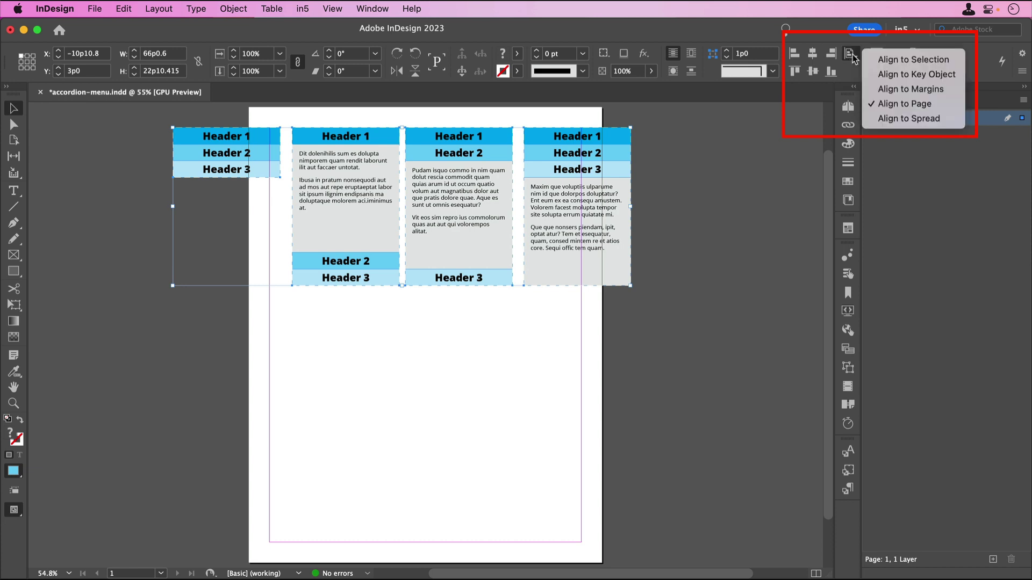
pyautogui.click(892, 60)
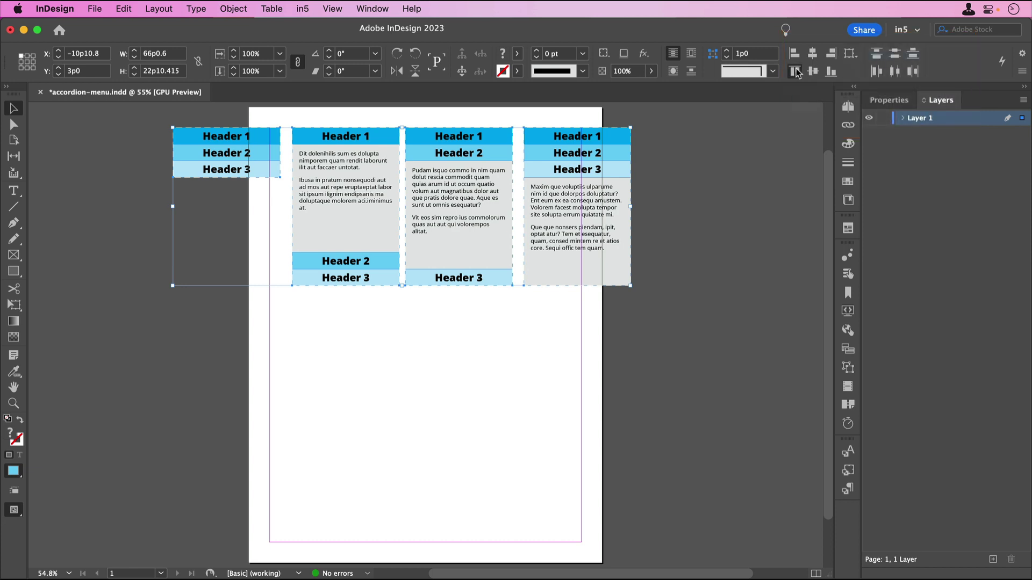
pyautogui.click(850, 55)
pyautogui.press('Return')
pyautogui.click(812, 54)
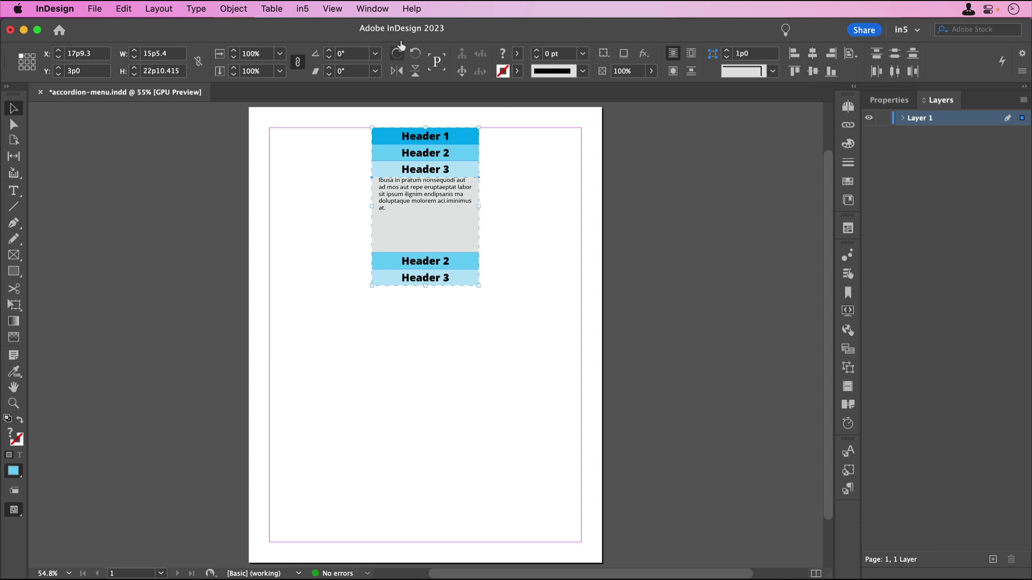
# - Convert the four stacked versions into Multi-state 2 with States 1–4 via the Object States panel
pyautogui.click(373, 9)
pyautogui.moveTo(448, 270)
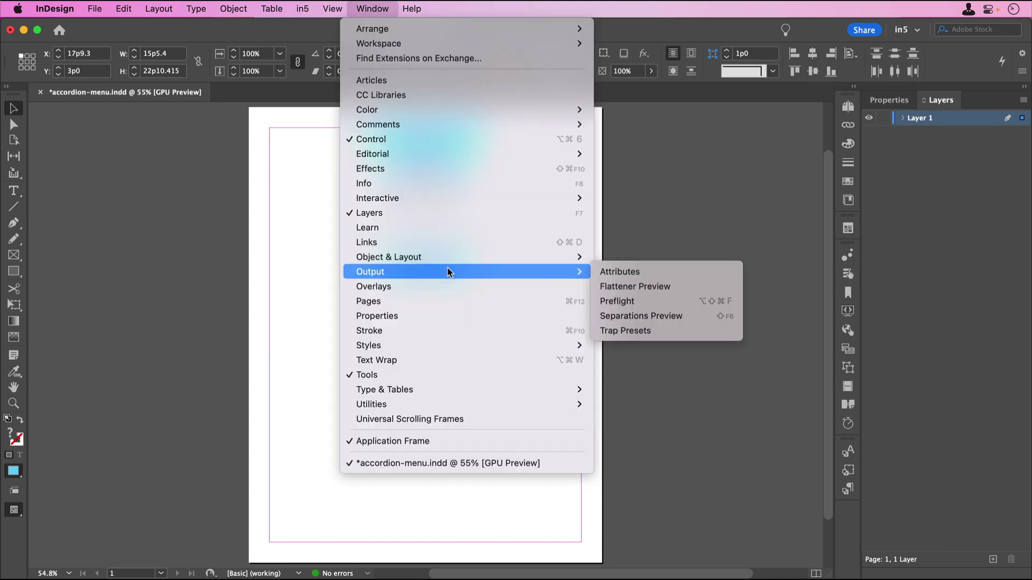
pyautogui.moveTo(511, 203)
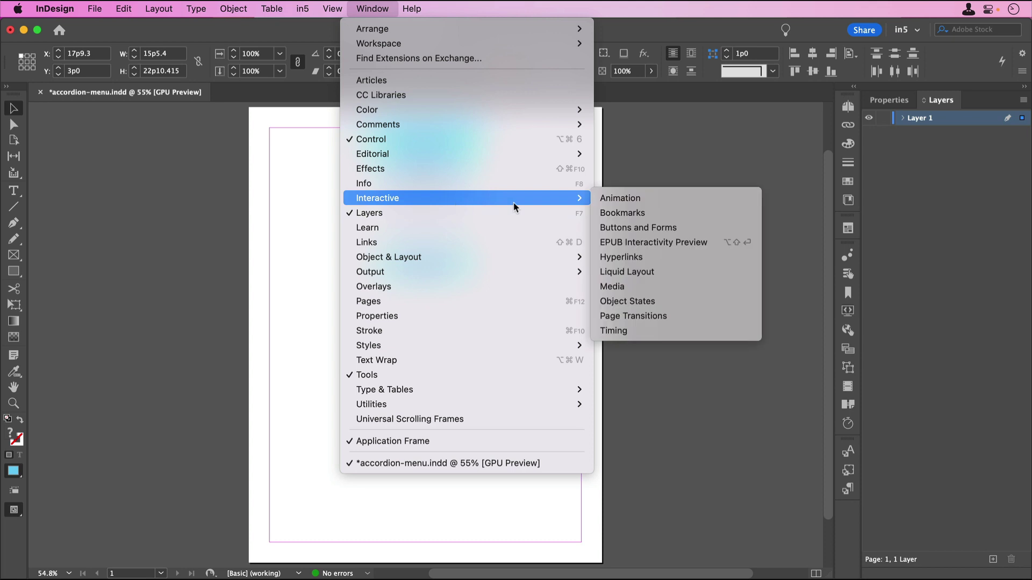
pyautogui.click(670, 301)
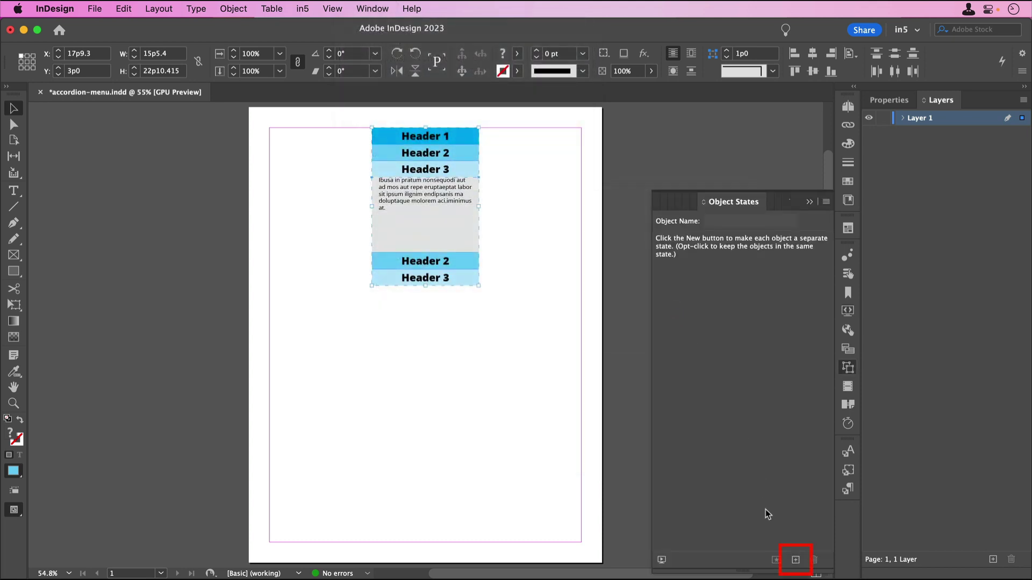
pyautogui.click(795, 560)
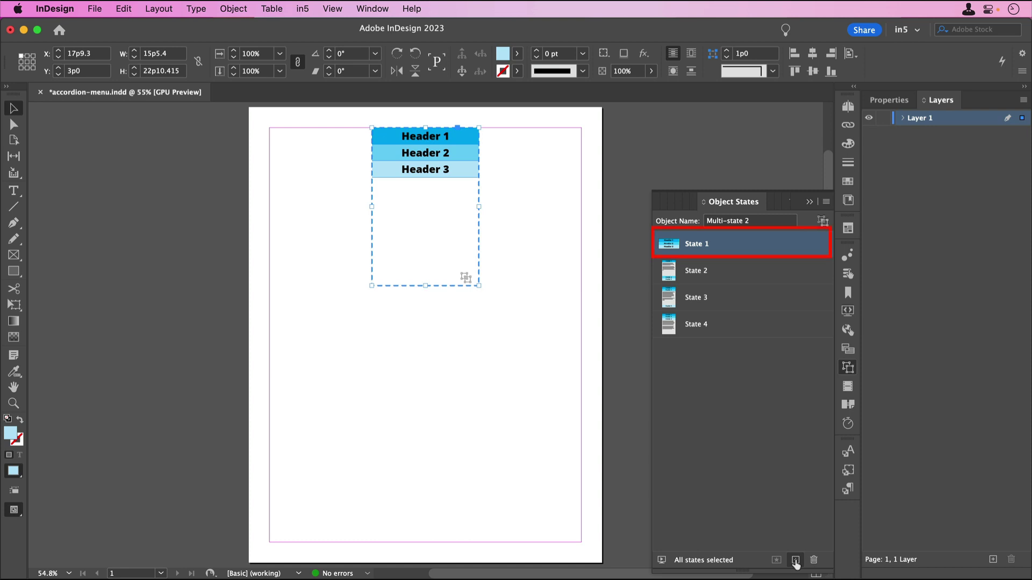
# - Preview States 2, 3 and 4 in turn, ending with Header 3 expanded
pyautogui.click(745, 268)
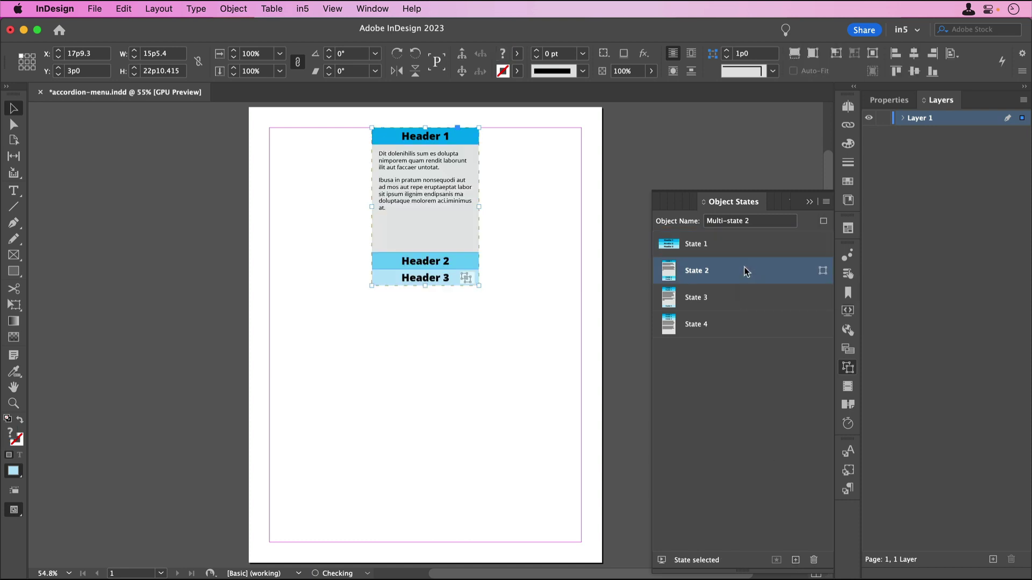
pyautogui.click(743, 297)
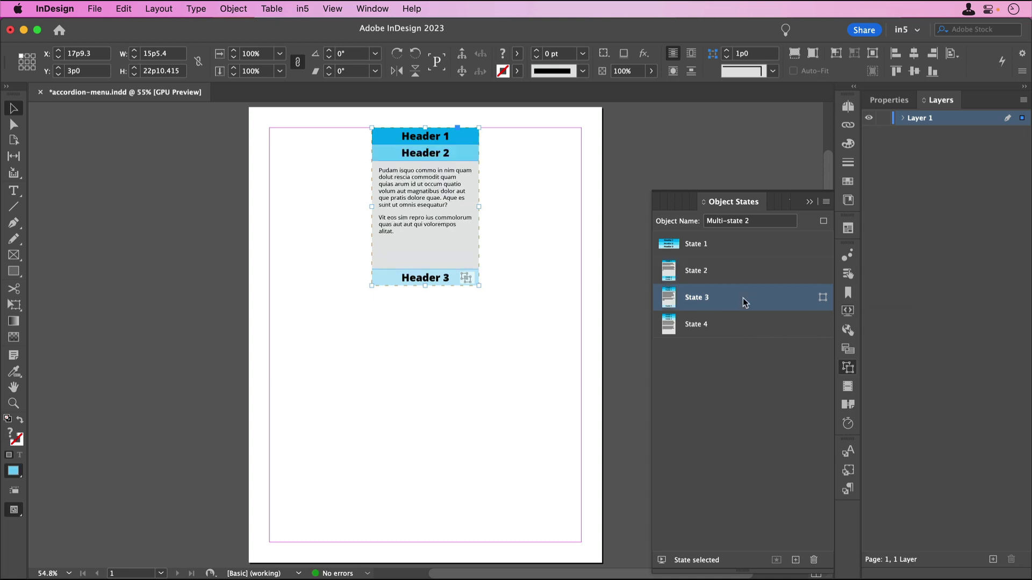
pyautogui.click(744, 325)
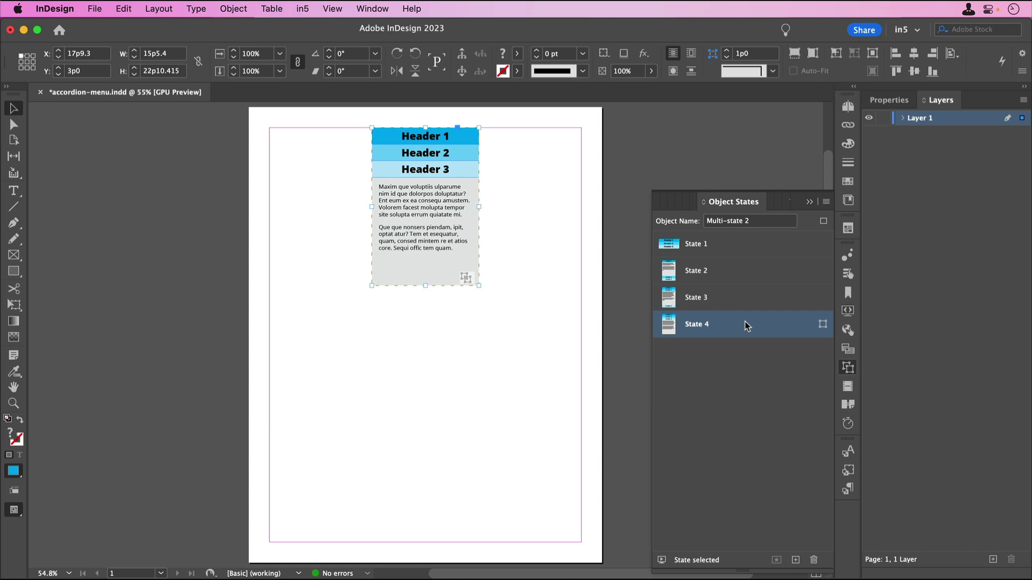
# - Return to State 1, select its Header 1 bar, and show the Buttons and Forms panel
pyautogui.click(737, 246)
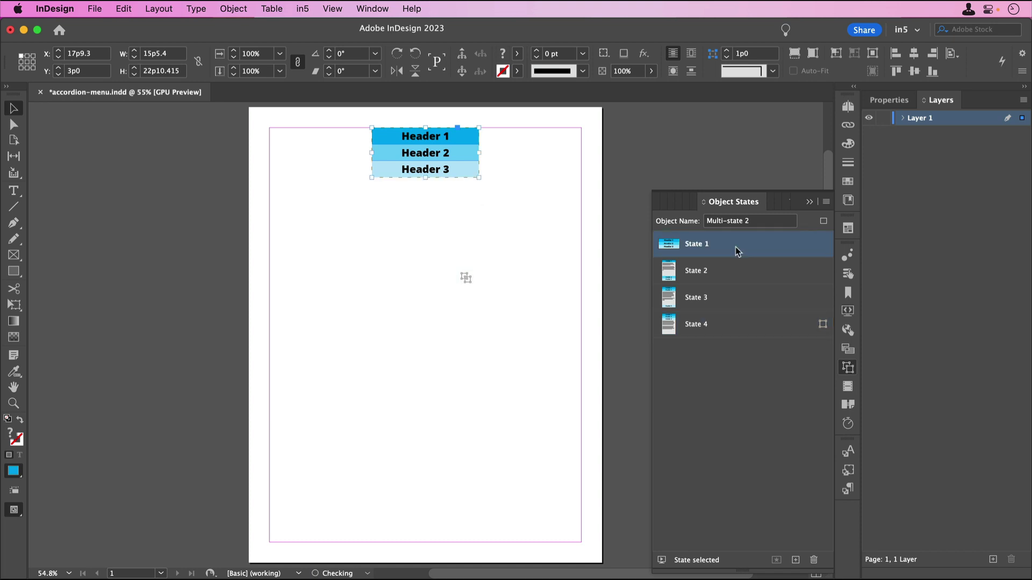
pyautogui.doubleClick(400, 136)
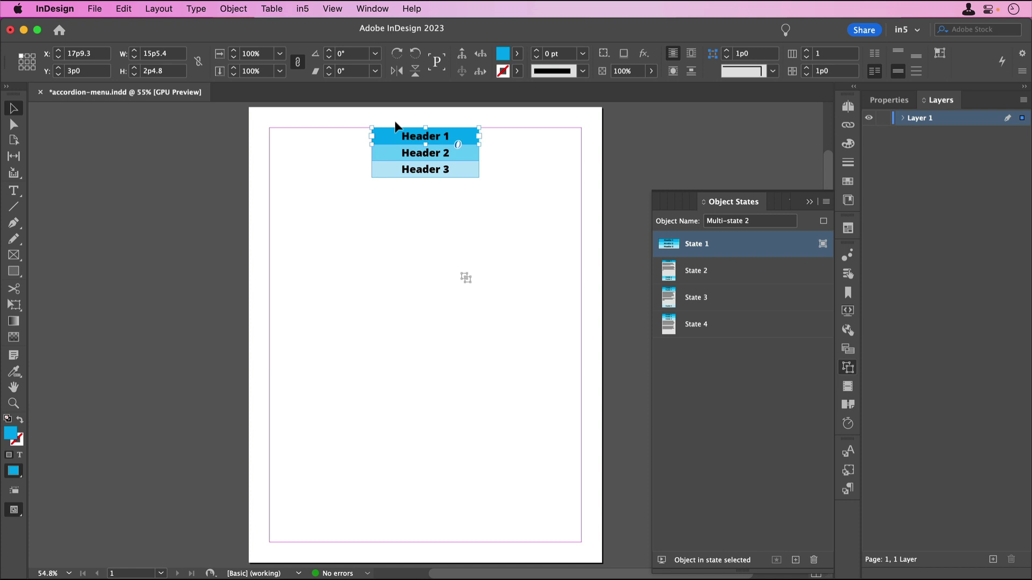
pyautogui.click(384, 10)
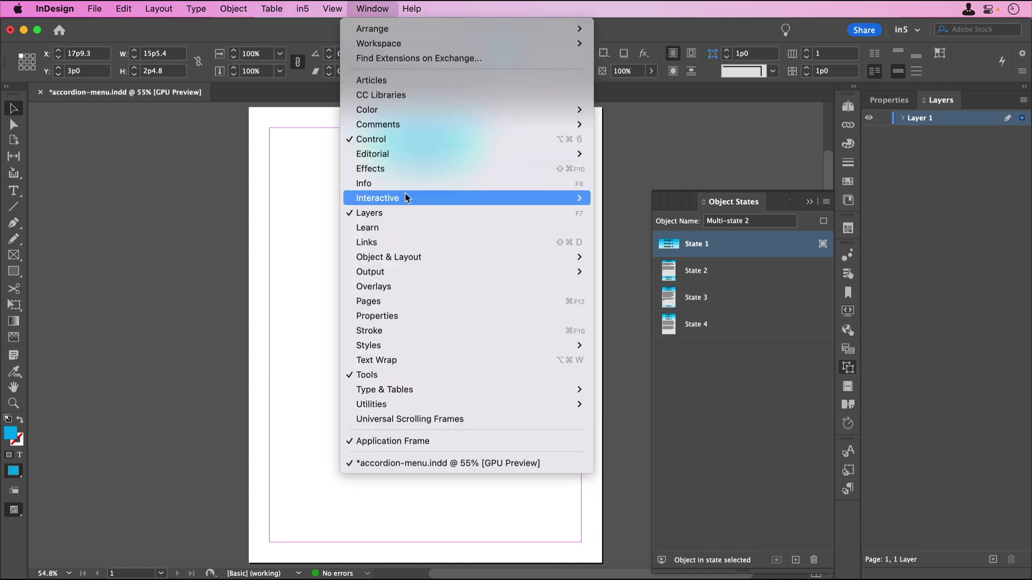
pyautogui.moveTo(411, 199)
pyautogui.click(689, 229)
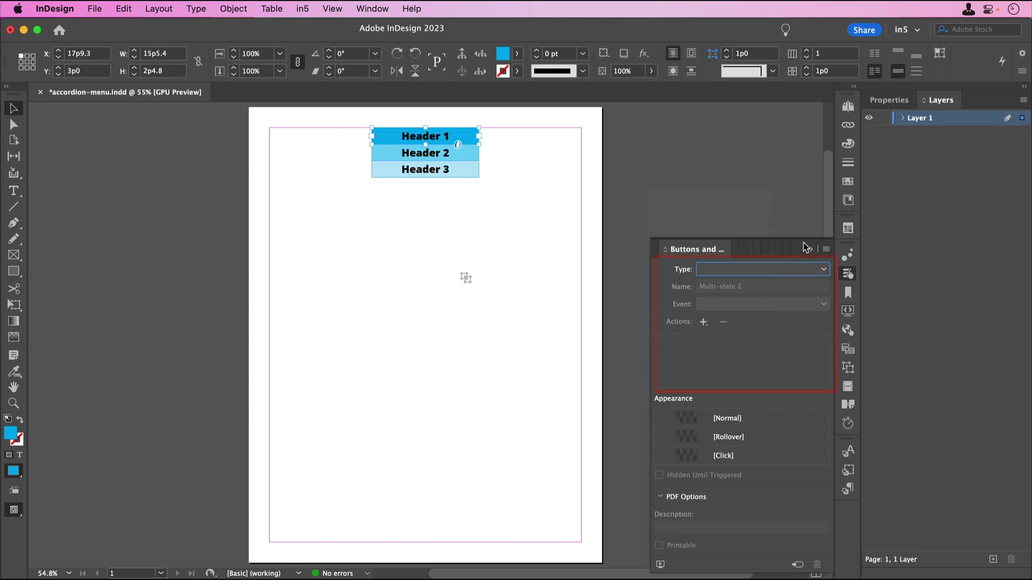
# - Set Header 1's type to Button with a Go To State action targeting State 2
pyautogui.click(715, 269)
pyautogui.click(716, 285)
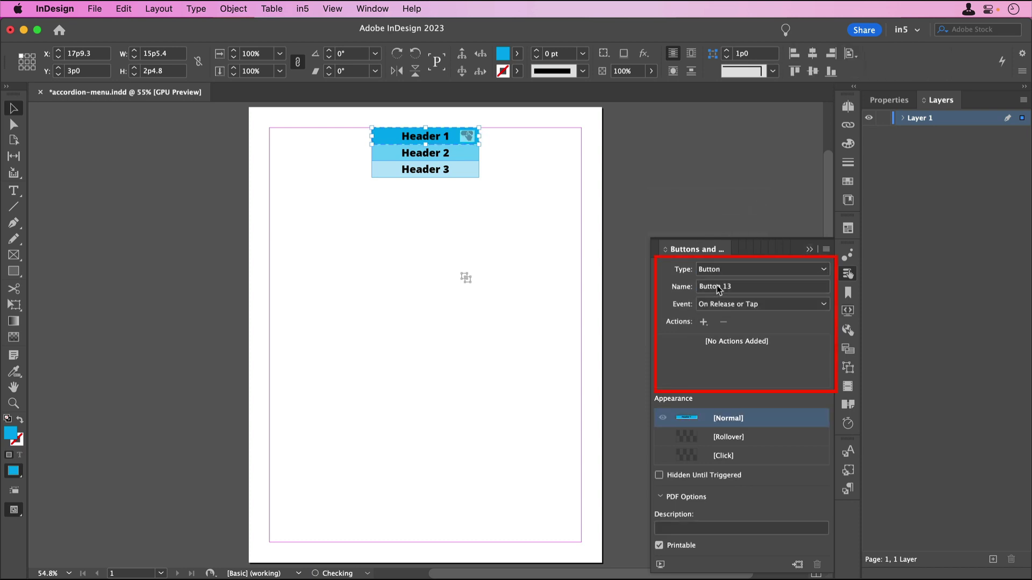
pyautogui.click(703, 321)
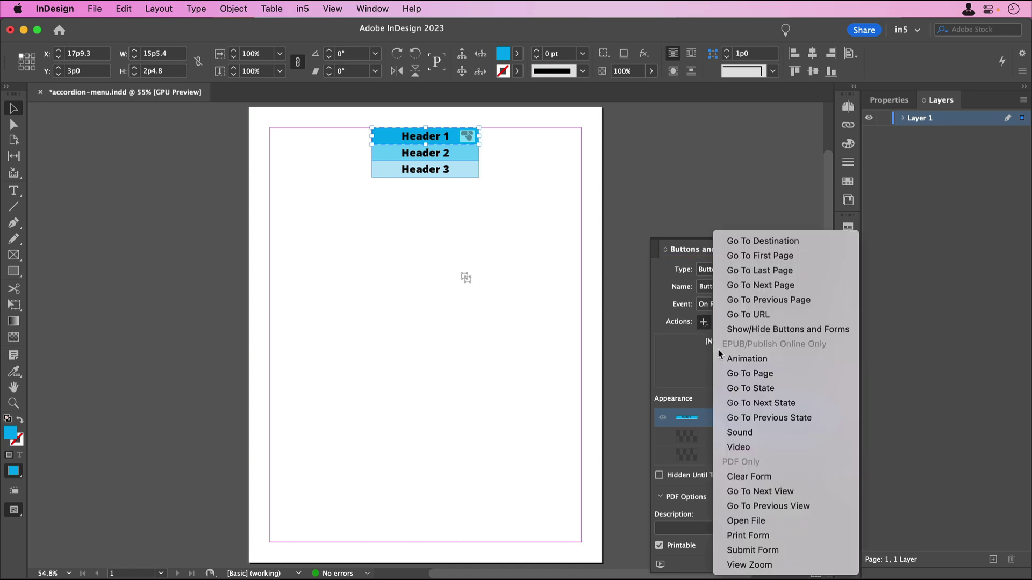
pyautogui.click(737, 387)
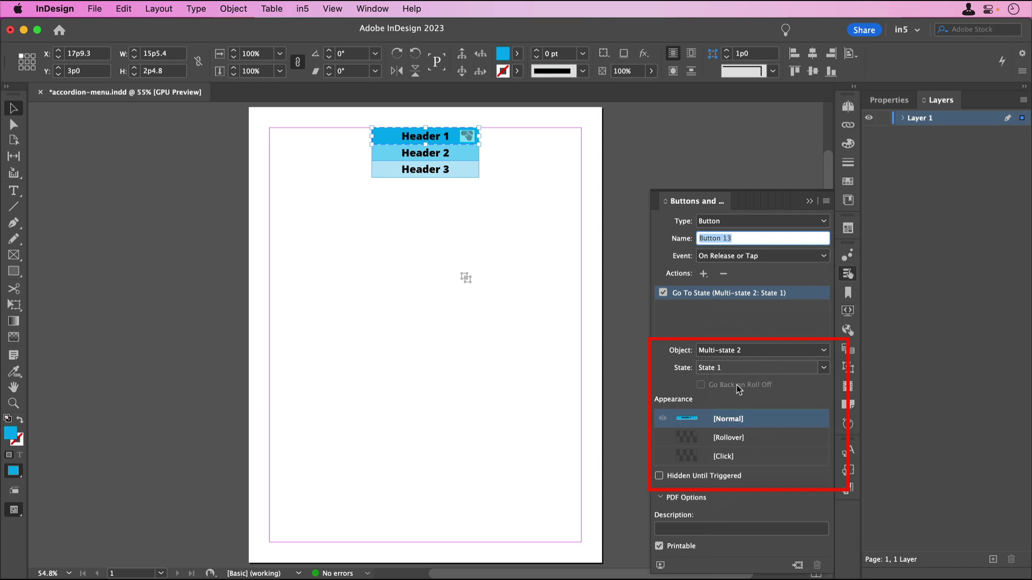
pyautogui.click(822, 367)
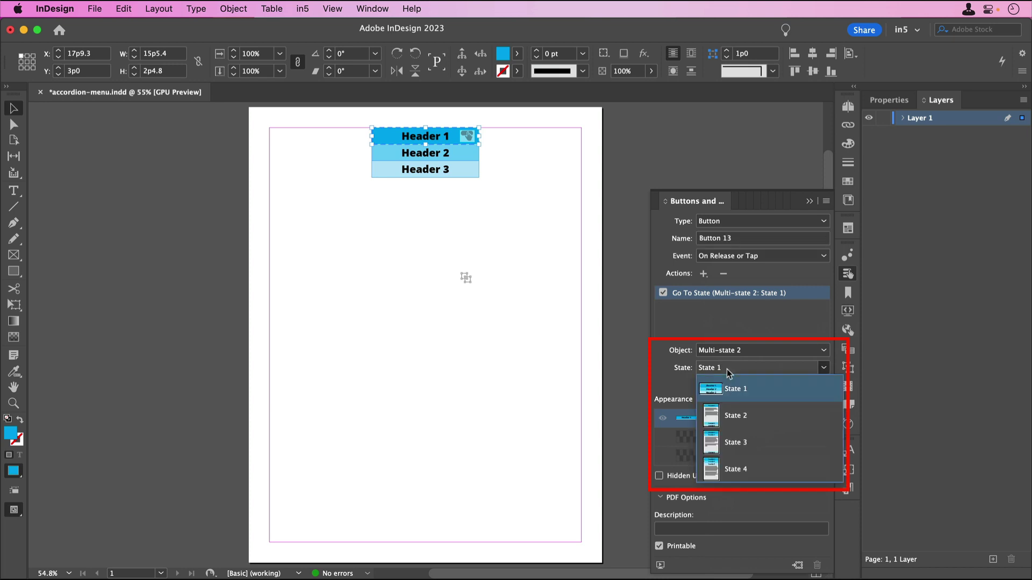
pyautogui.click(742, 418)
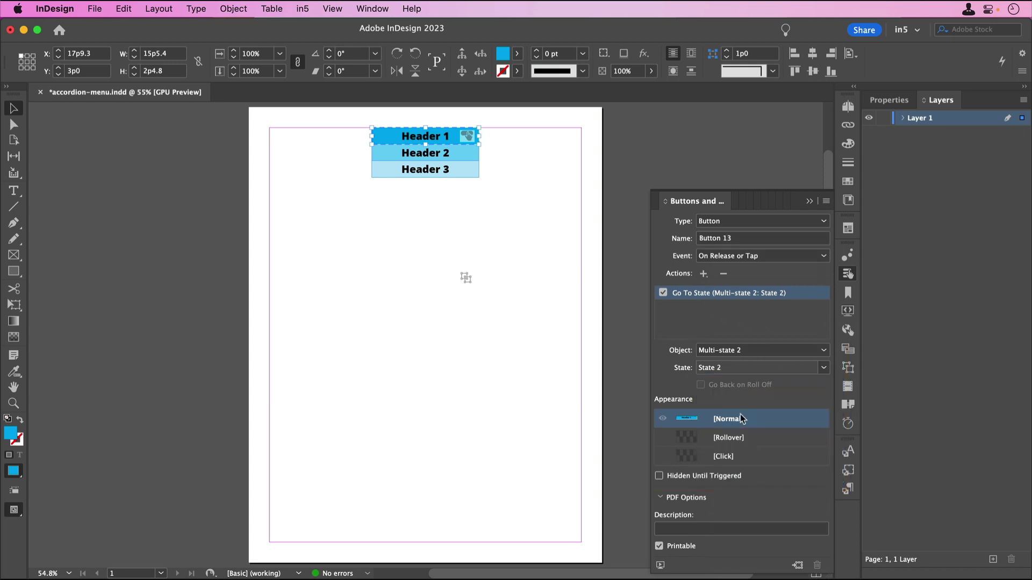
# - Make Header 2 a button with a Go To State action targeting State 3
pyautogui.click(453, 150)
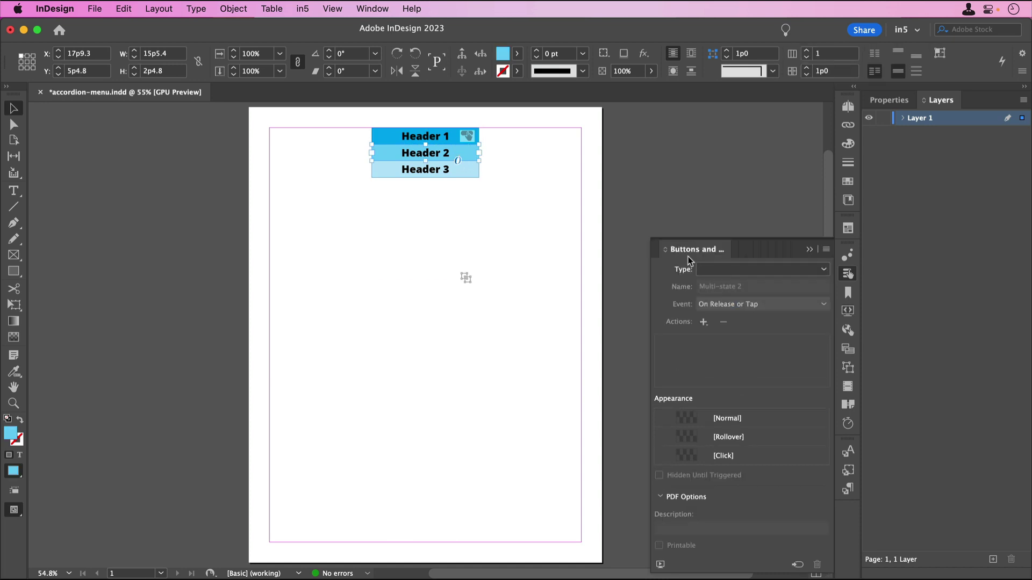
pyautogui.click(712, 271)
pyautogui.click(723, 283)
pyautogui.click(702, 321)
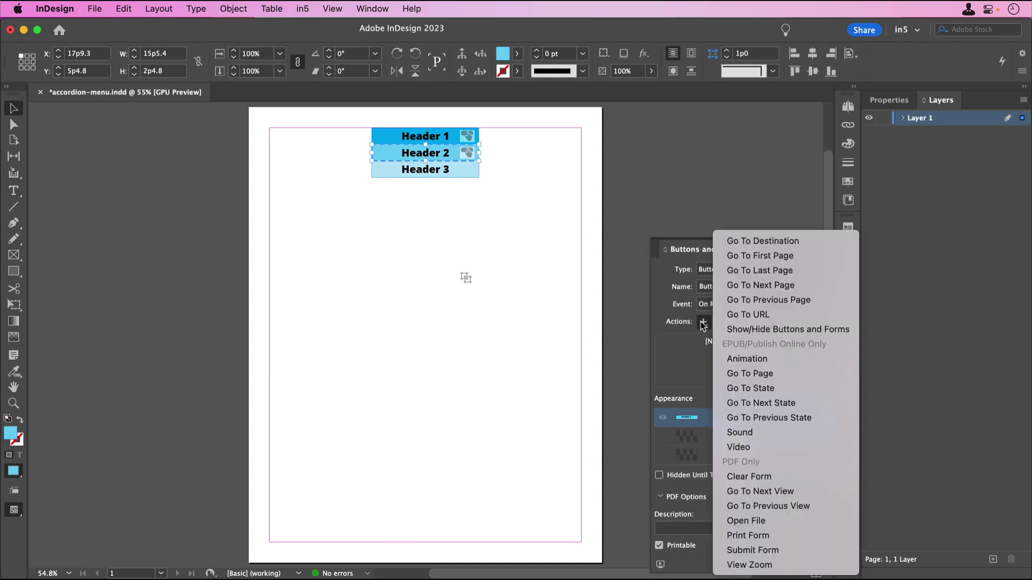
pyautogui.click(768, 387)
pyautogui.click(823, 368)
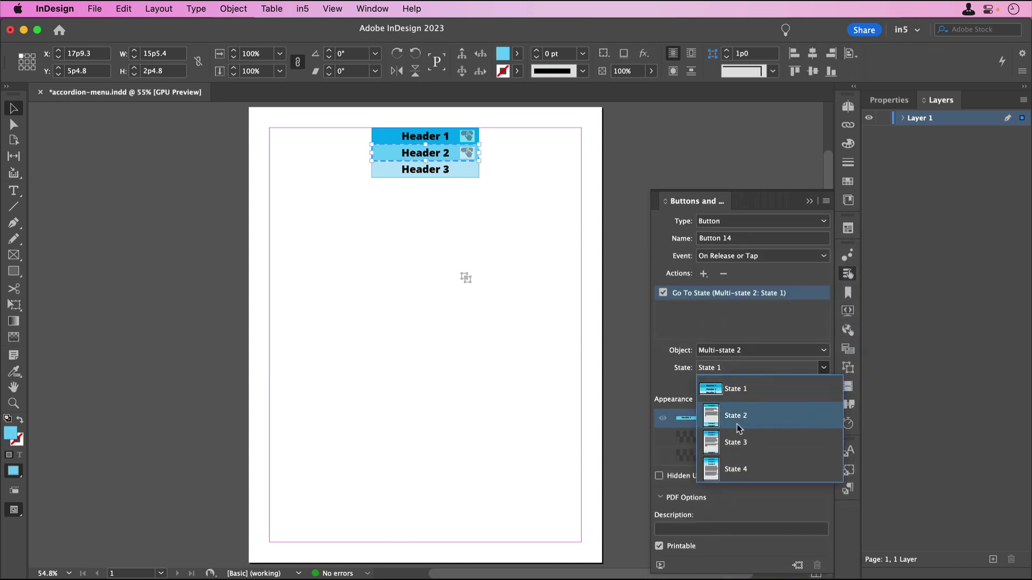
pyautogui.click(739, 442)
# - Make Header 3 a button with a Go To State action targeting State 4
pyautogui.click(462, 172)
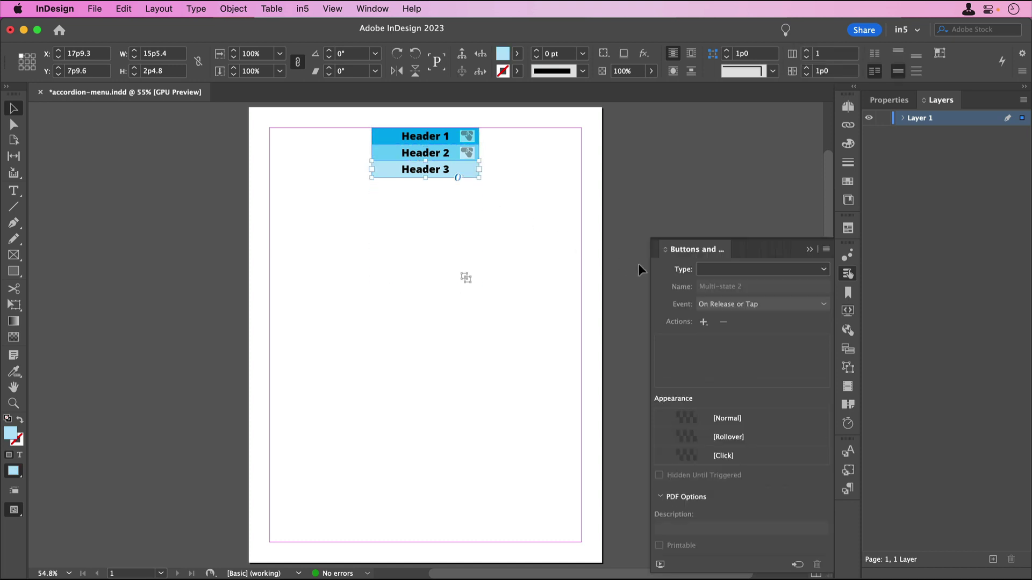
pyautogui.click(710, 274)
pyautogui.click(722, 282)
pyautogui.click(703, 322)
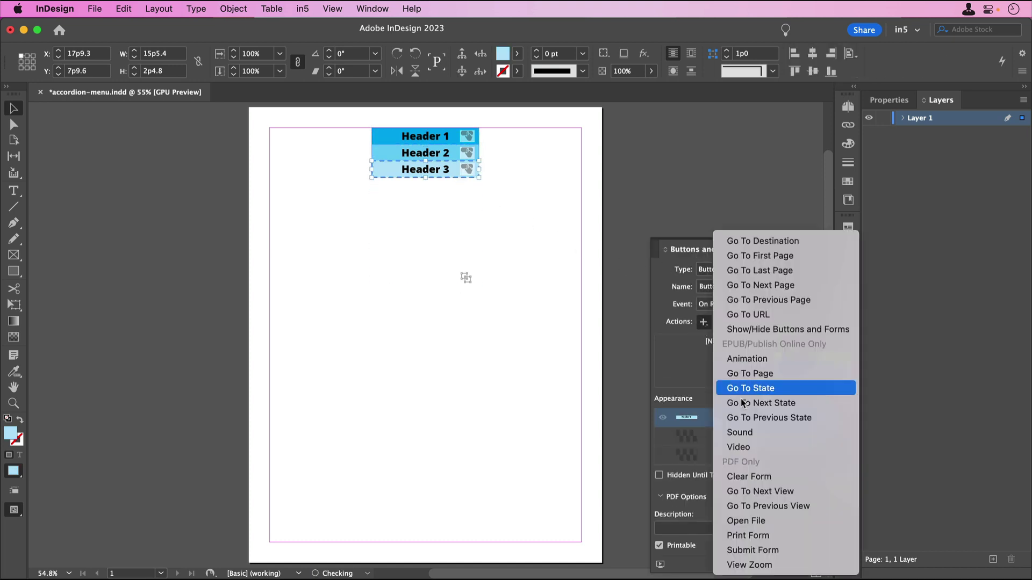
pyautogui.click(750, 388)
pyautogui.click(718, 371)
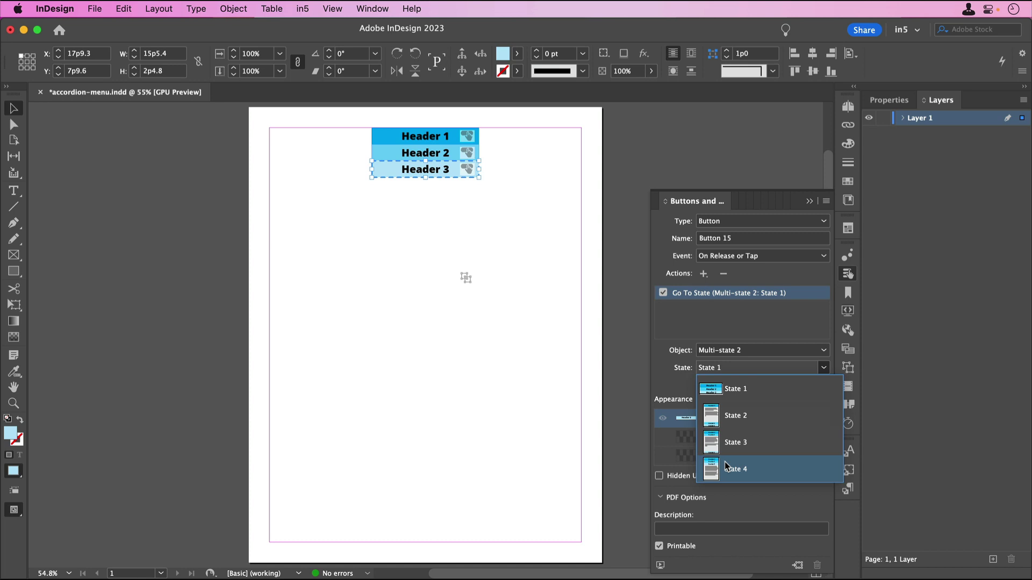
pyautogui.click(725, 464)
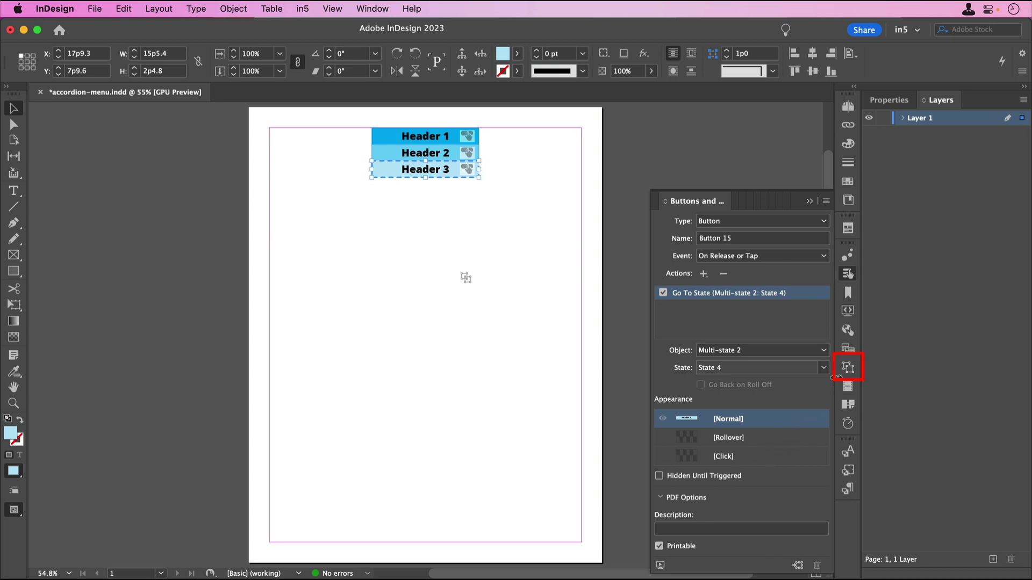
# - Switch the Multi-state 2 accordion to State 2 and select its Header 1 bar
pyautogui.click(848, 368)
pyautogui.click(462, 154)
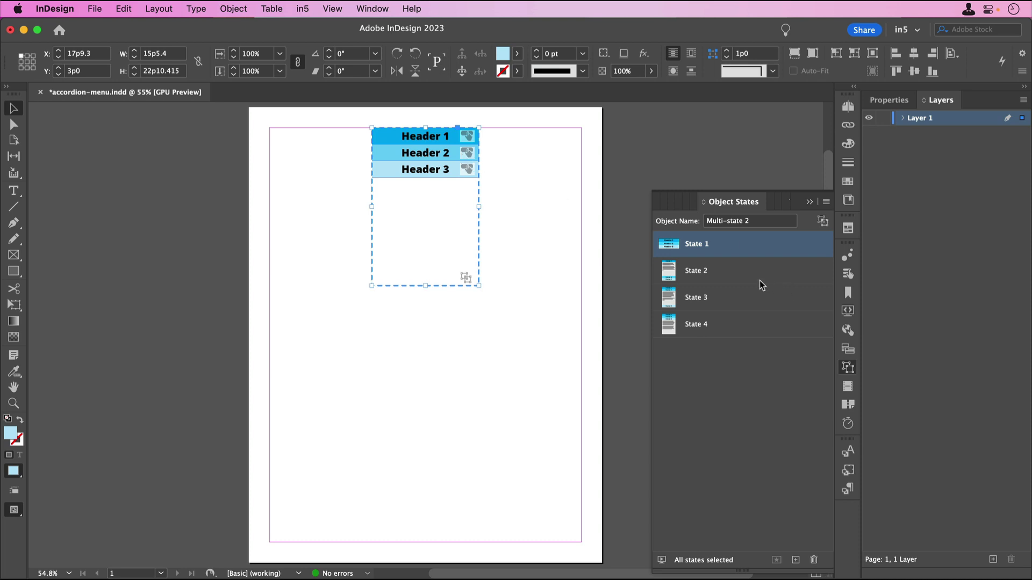
pyautogui.click(761, 280)
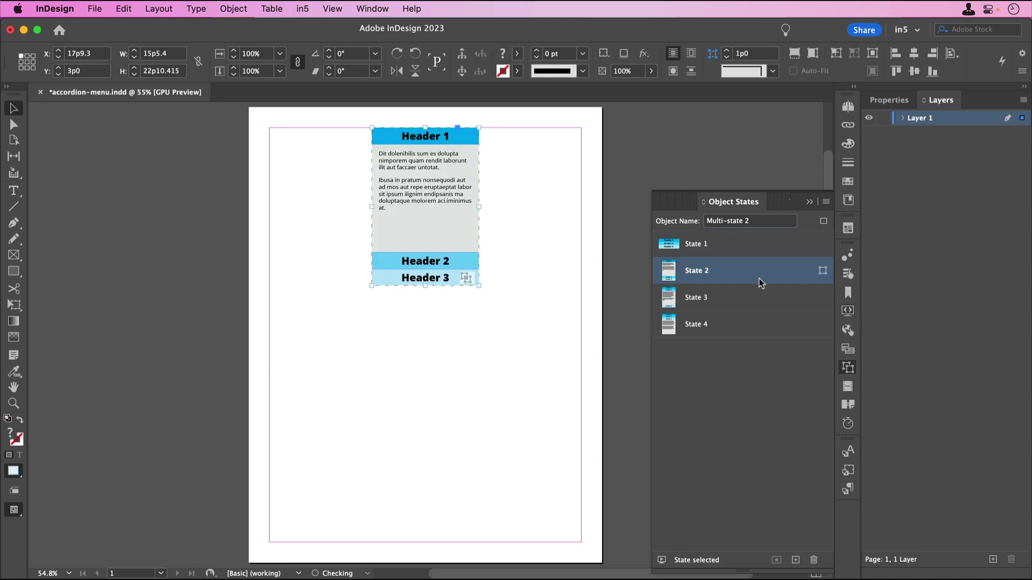
pyautogui.click(388, 138)
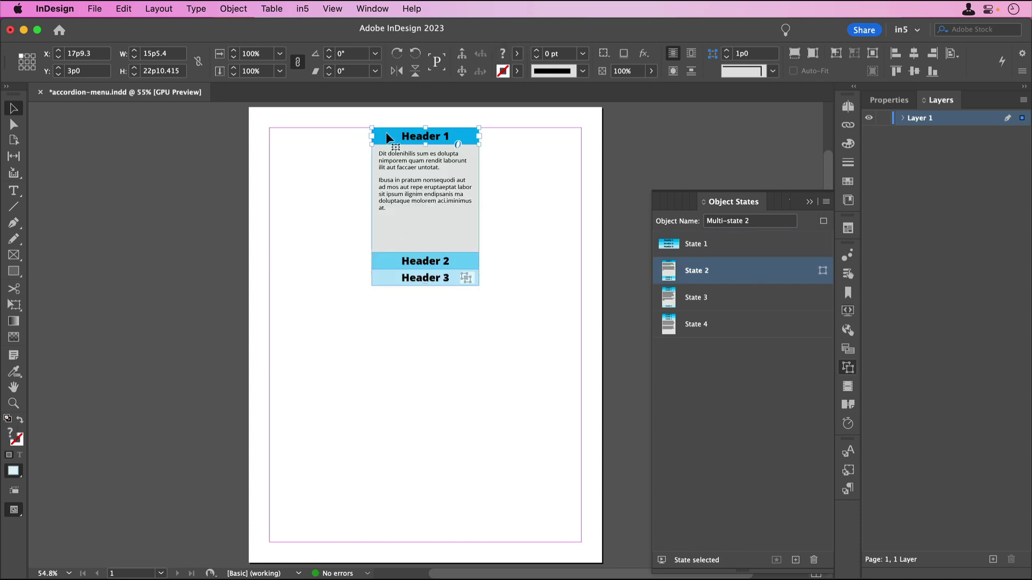
# - Make State 2's Header 1 a button with a Go To State action targeting State 1
pyautogui.click(848, 275)
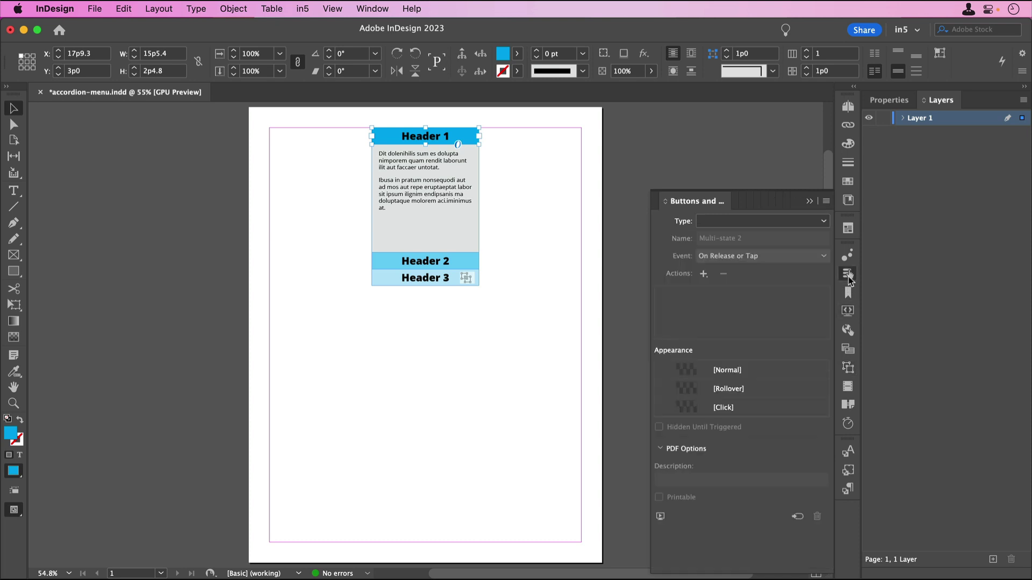
pyautogui.click(784, 270)
pyautogui.click(758, 289)
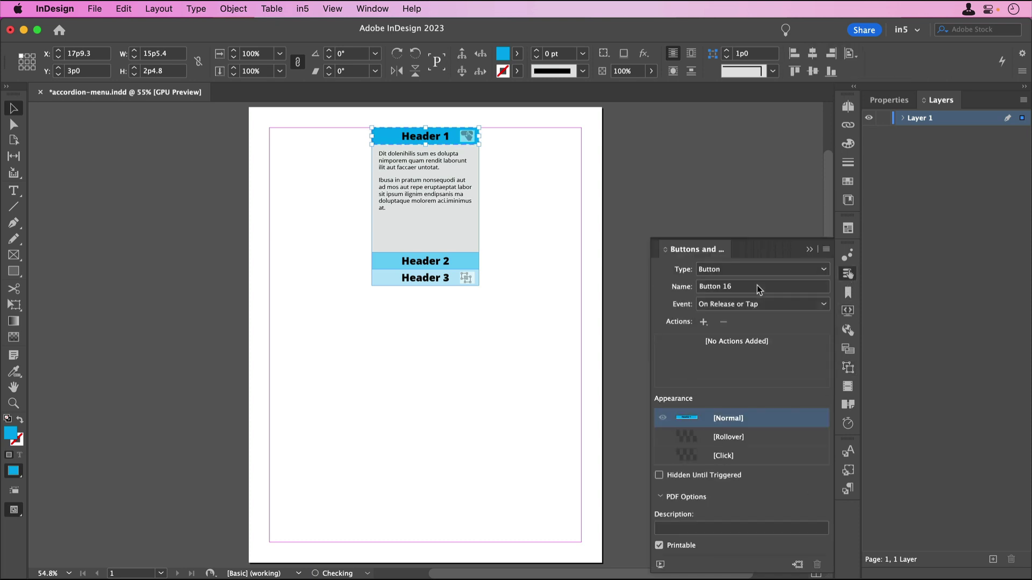
pyautogui.click(703, 322)
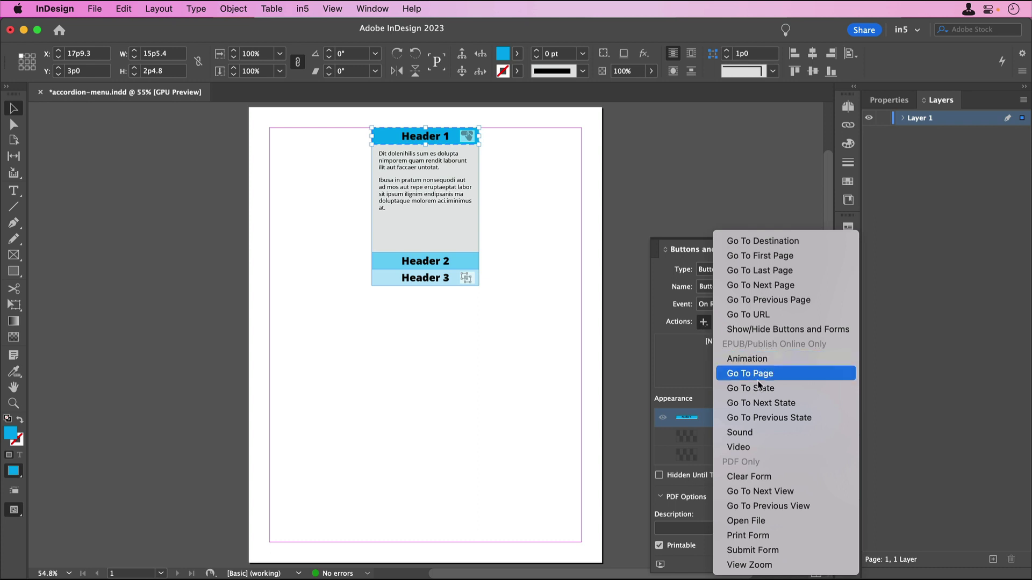
pyautogui.click(752, 388)
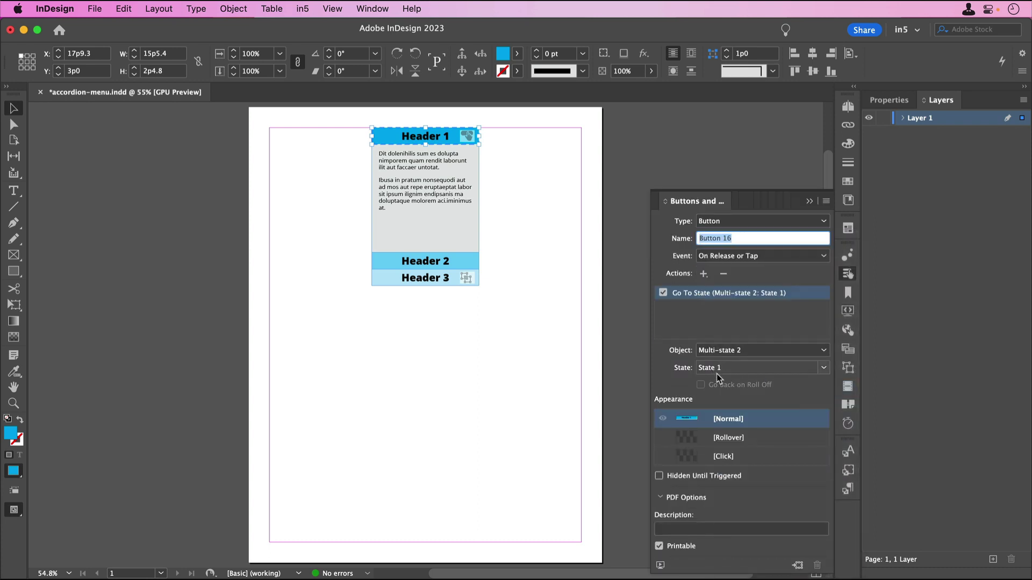
pyautogui.click(462, 264)
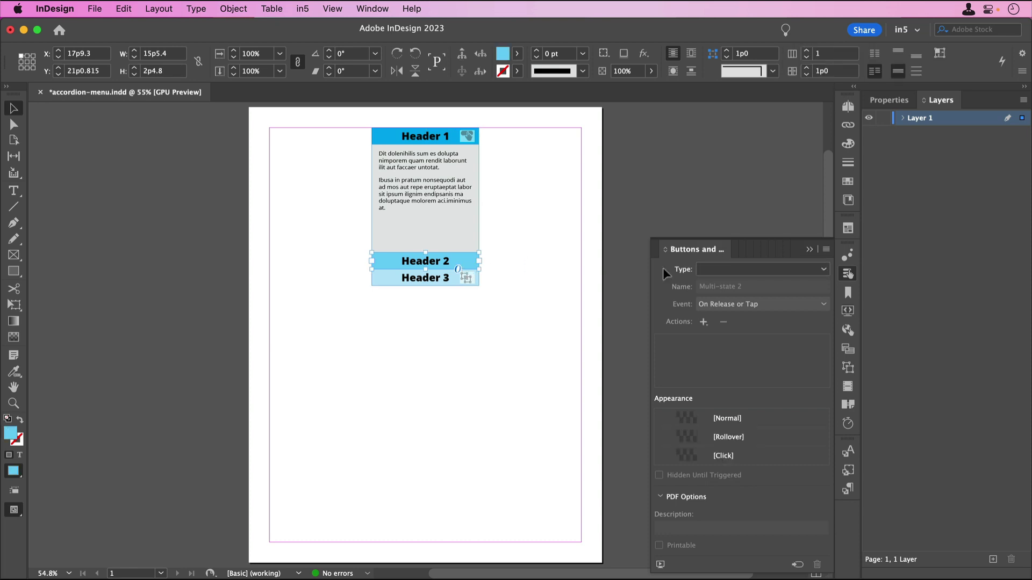
# - Make Header 2 a button with a Go To State action targeting State 3
pyautogui.click(698, 270)
pyautogui.click(704, 281)
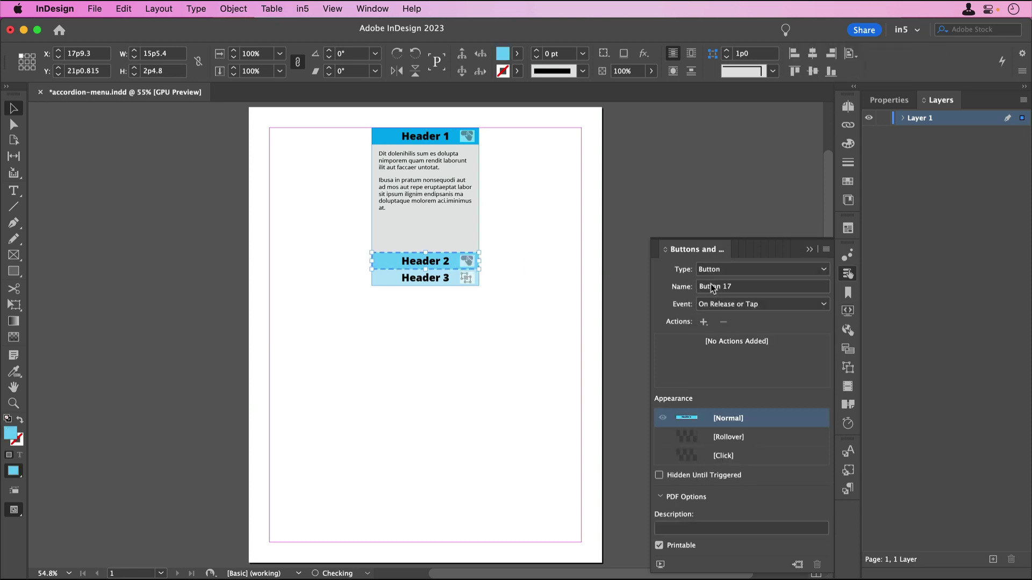
pyautogui.click(704, 322)
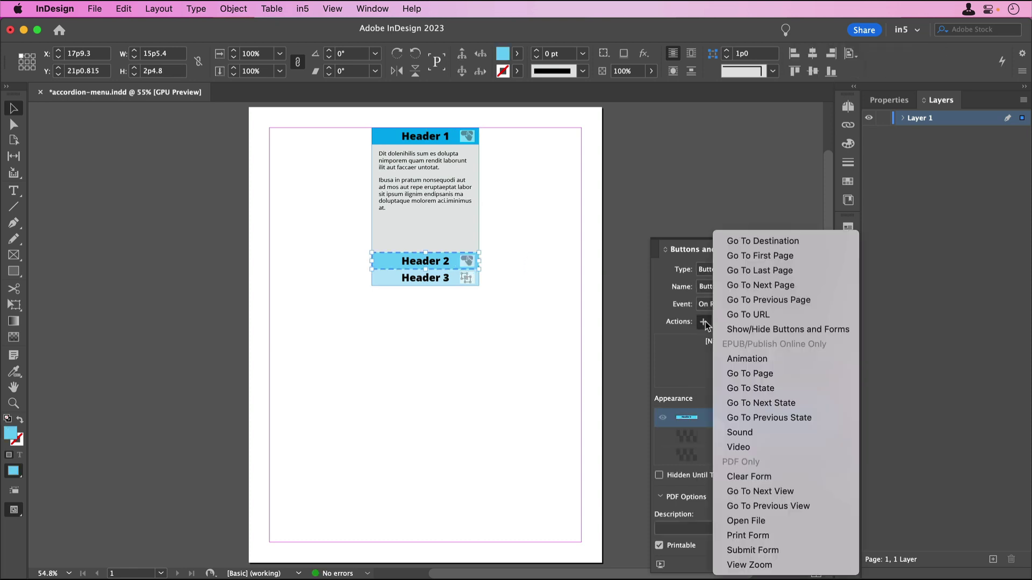
pyautogui.click(754, 389)
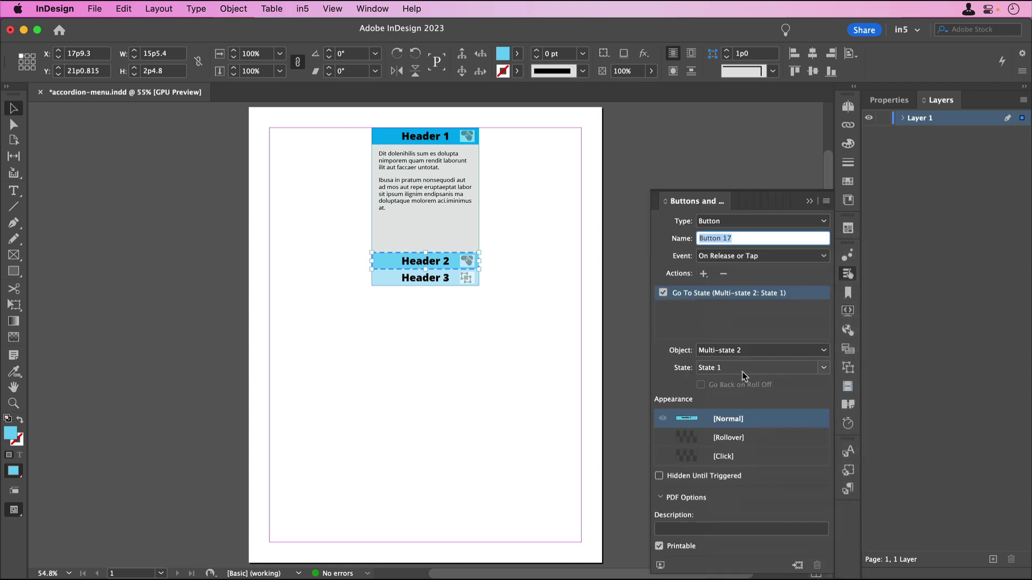
pyautogui.click(743, 375)
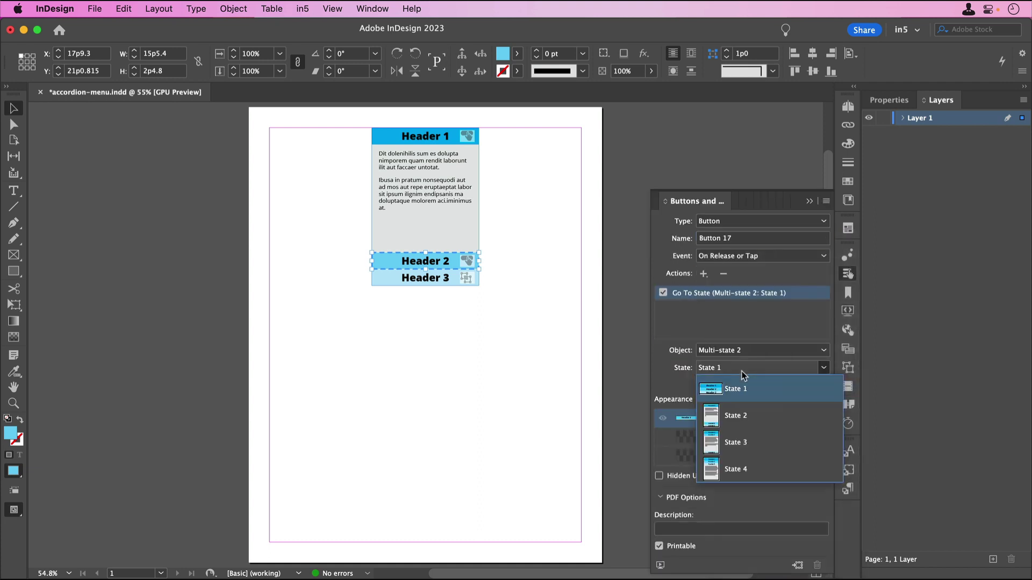
pyautogui.click(750, 444)
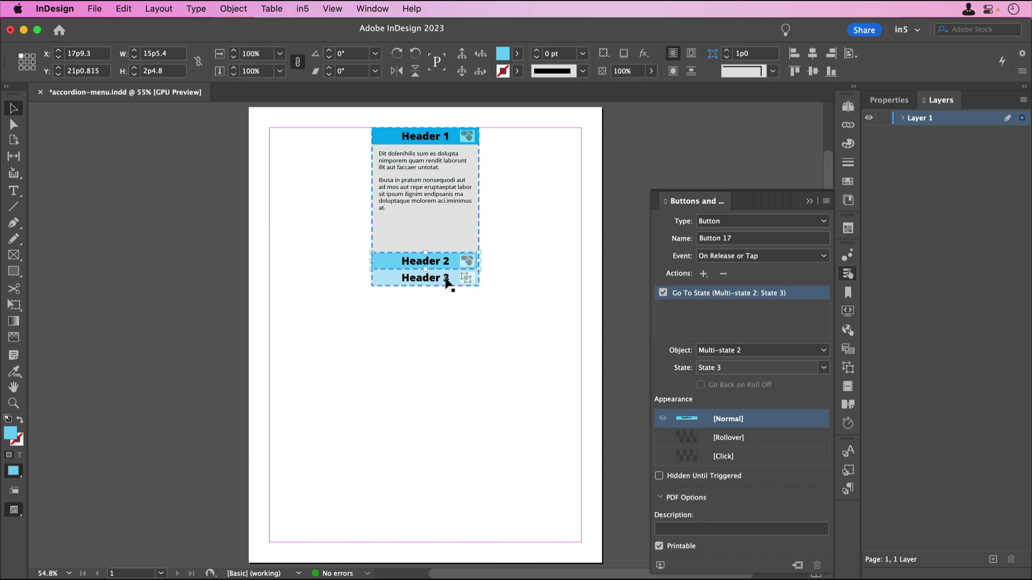
# - Make Header 3 a button with a Go To State action targeting State 4
pyautogui.click(454, 282)
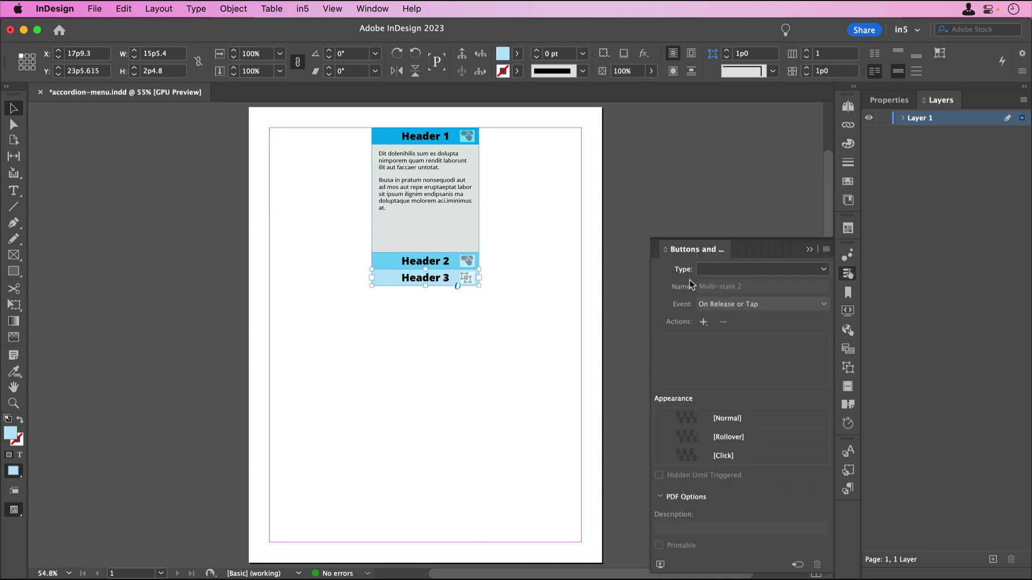
pyautogui.click(714, 270)
pyautogui.click(715, 283)
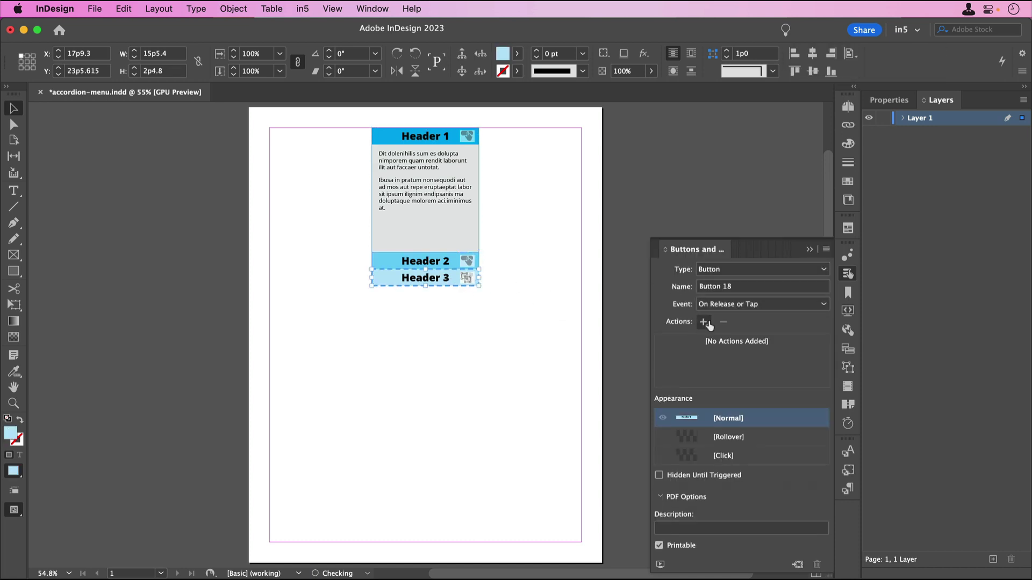
pyautogui.click(704, 322)
pyautogui.click(749, 390)
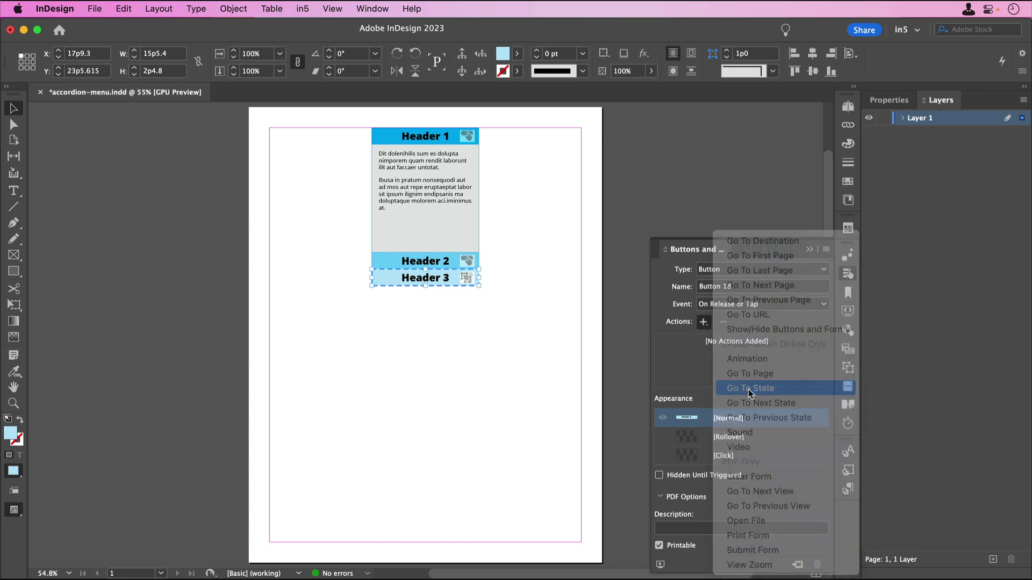
pyautogui.click(742, 369)
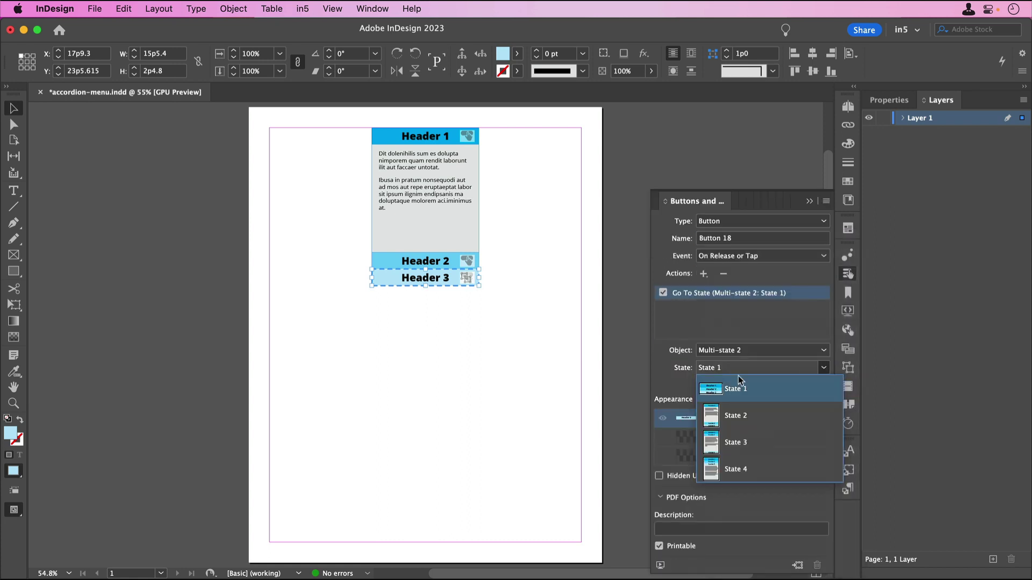
pyautogui.click(742, 469)
# - Switch the accordion to State 3 and select its Header 1 bar
pyautogui.press('Escape')
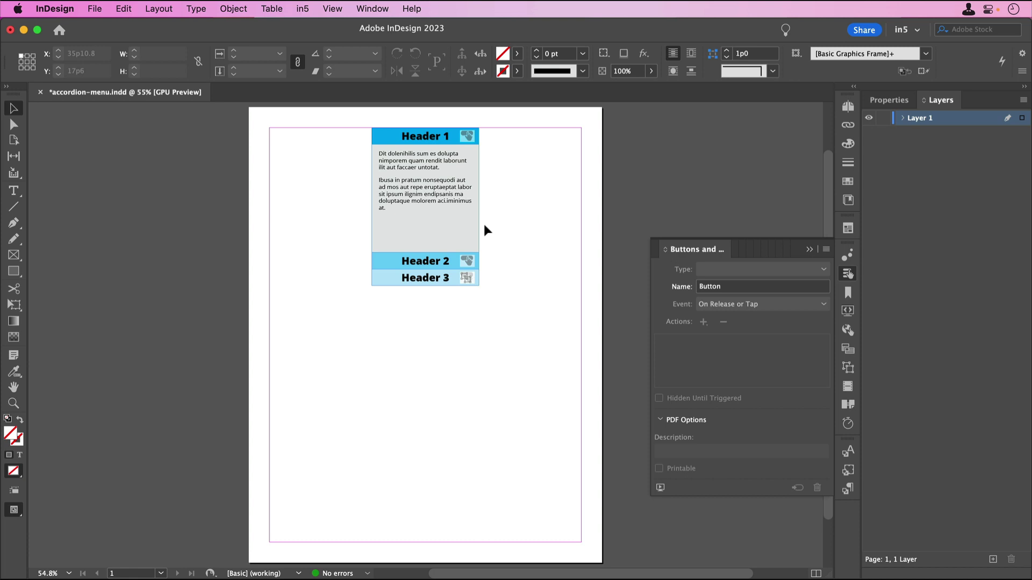
pyautogui.click(847, 367)
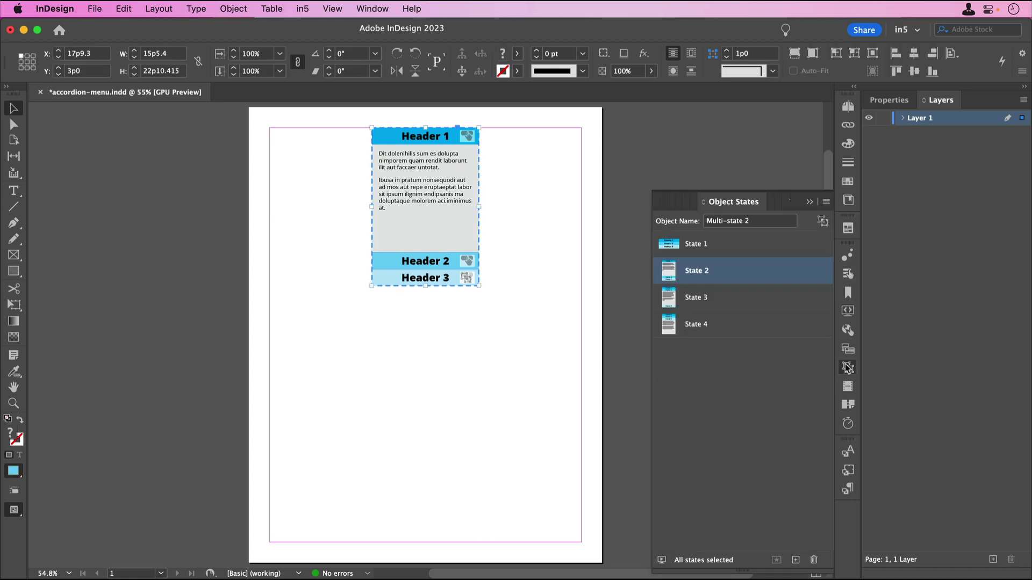
pyautogui.click(729, 297)
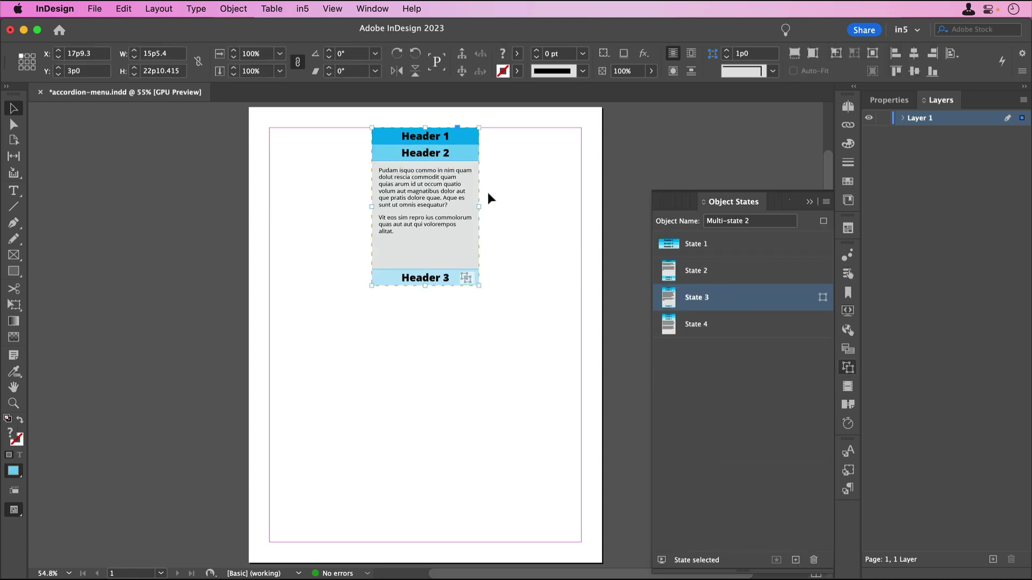
pyautogui.click(456, 140)
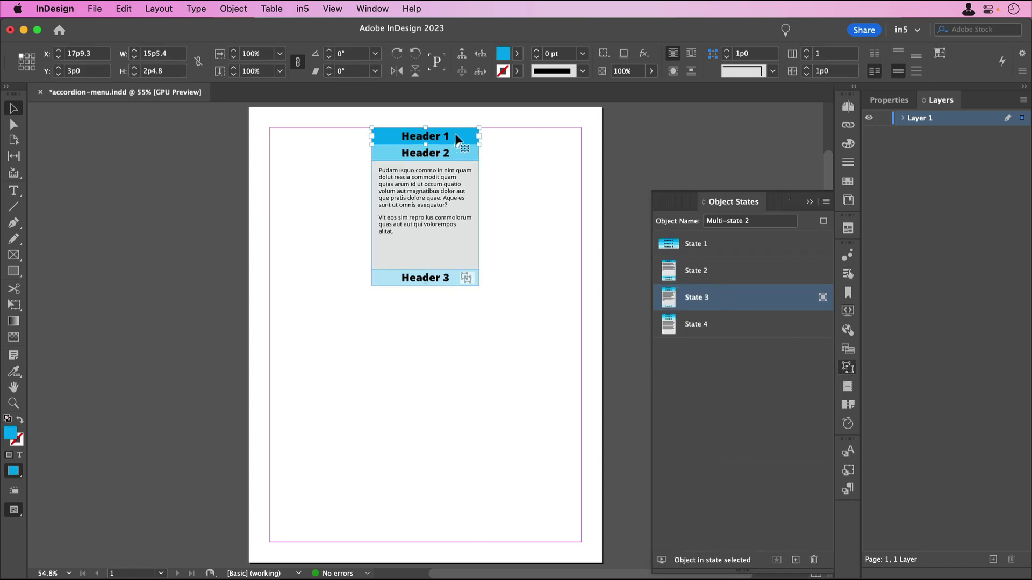
# - Make State 3's Header 1 a button with a Go To State action targeting State 2
pyautogui.click(843, 275)
pyautogui.click(736, 269)
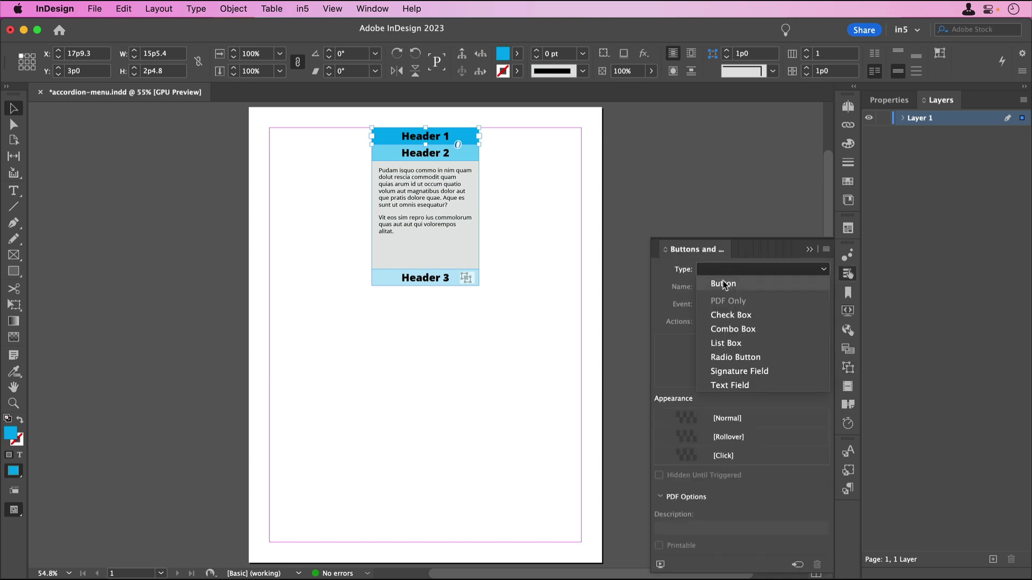
pyautogui.click(723, 283)
pyautogui.click(704, 322)
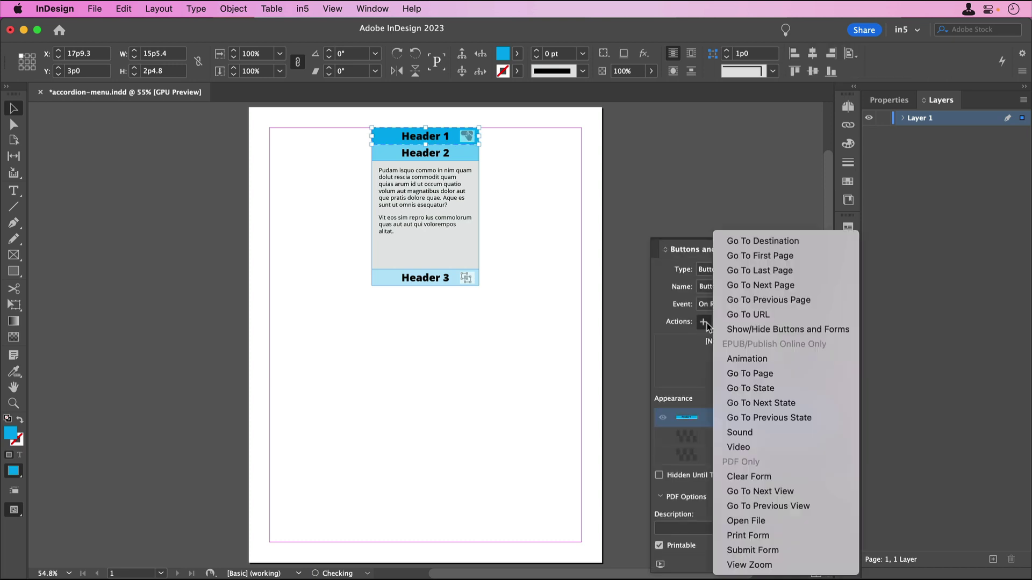
pyautogui.click(759, 388)
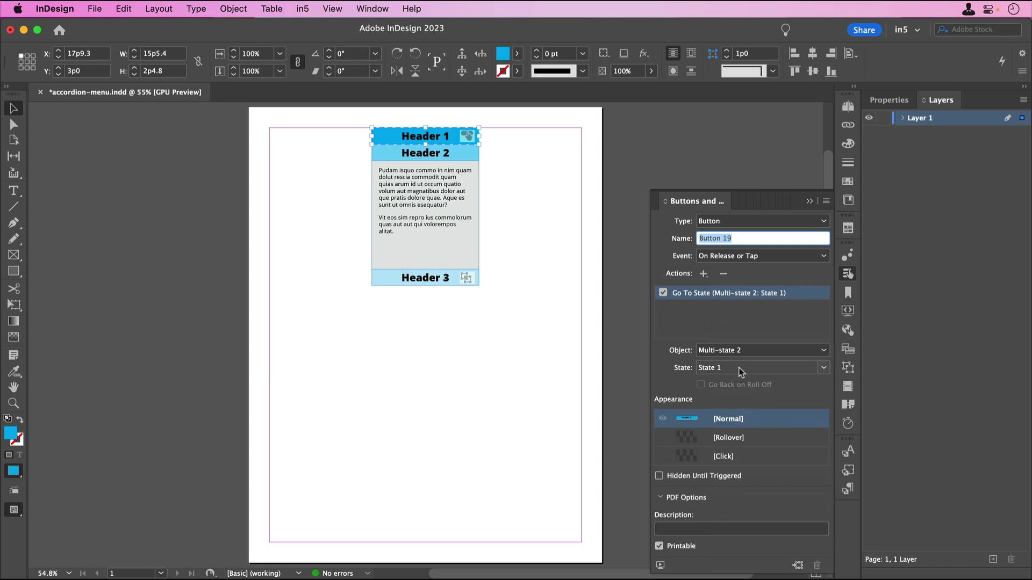
pyautogui.click(745, 371)
pyautogui.click(734, 413)
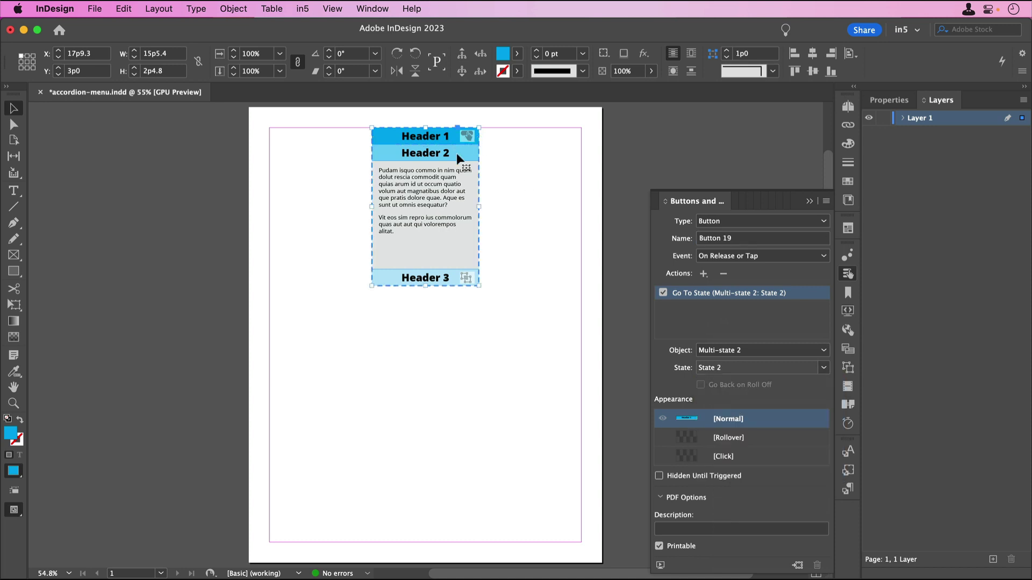
# - Make Header 2 a button with a Go To State action targeting State 1
pyautogui.click(459, 156)
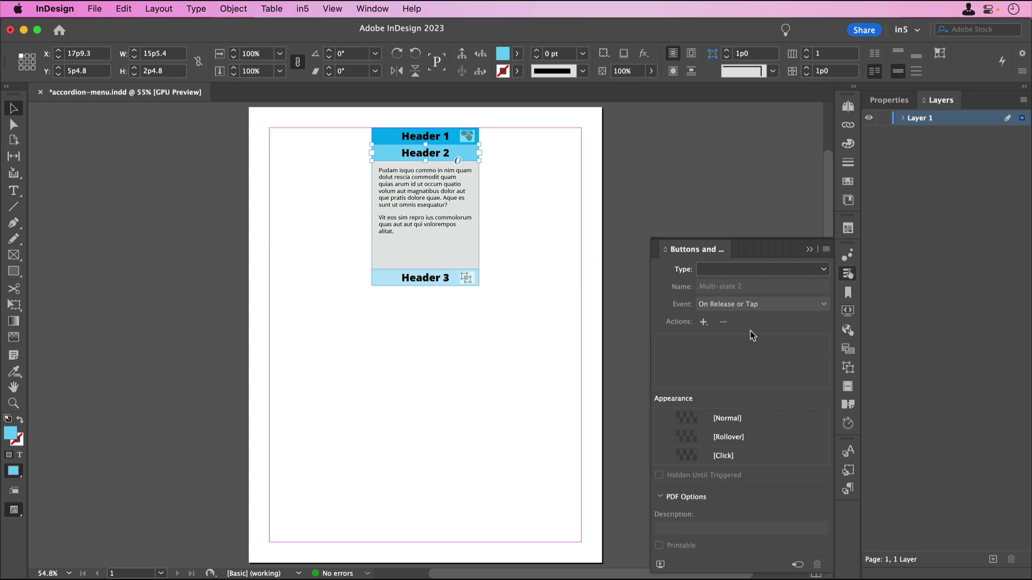
pyautogui.click(723, 269)
pyautogui.click(720, 280)
pyautogui.click(703, 322)
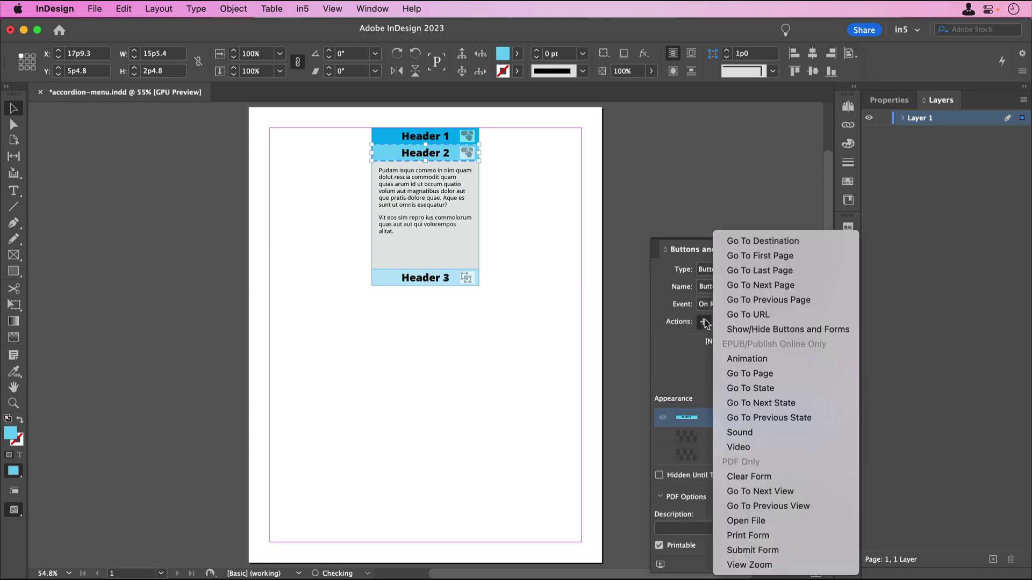
pyautogui.click(752, 388)
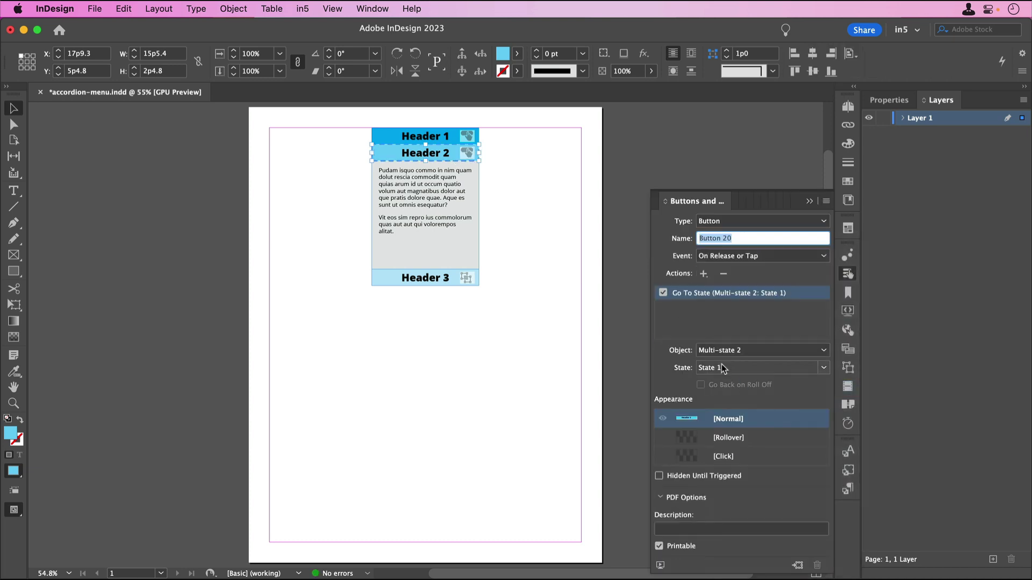
# - Make Header 3 a button with a Go To State action targeting State 4
pyautogui.click(437, 281)
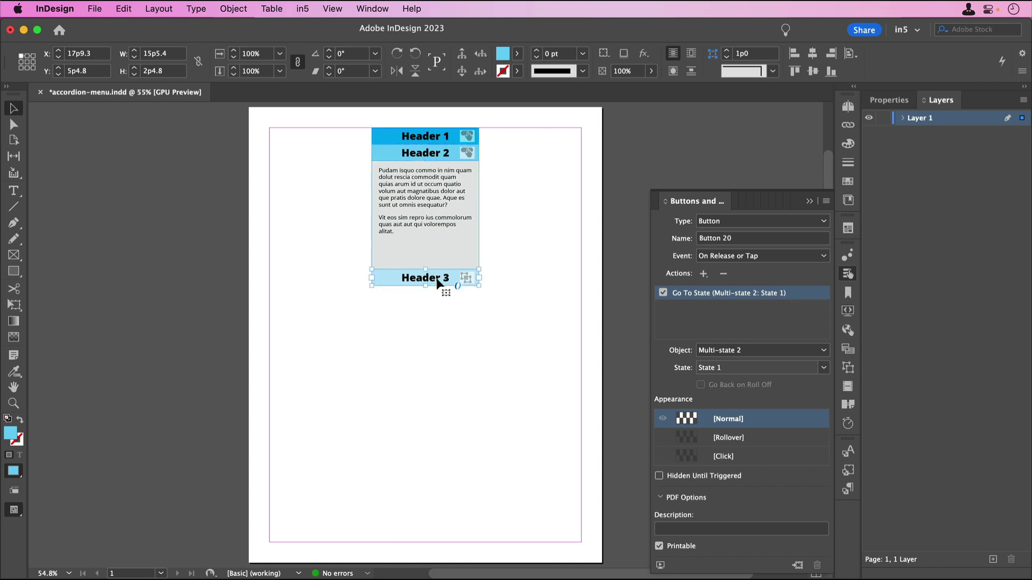
pyautogui.click(715, 269)
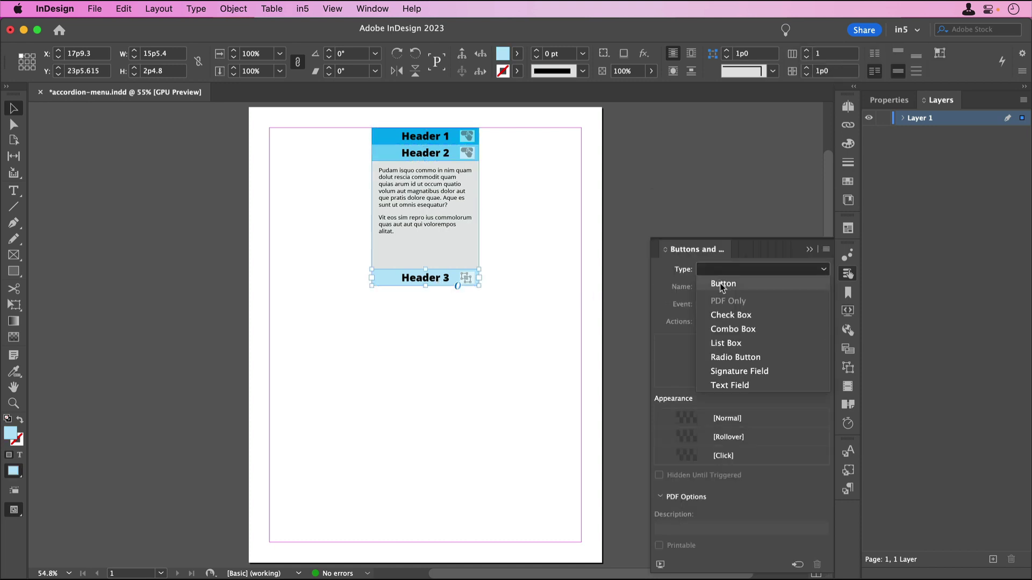
pyautogui.click(720, 282)
pyautogui.click(703, 322)
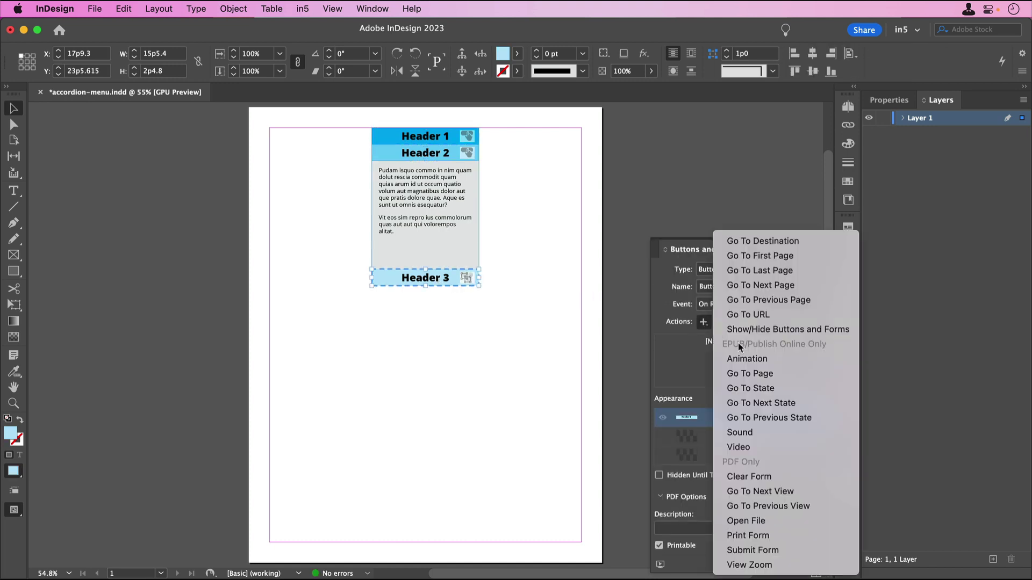
pyautogui.click(767, 392)
pyautogui.click(723, 370)
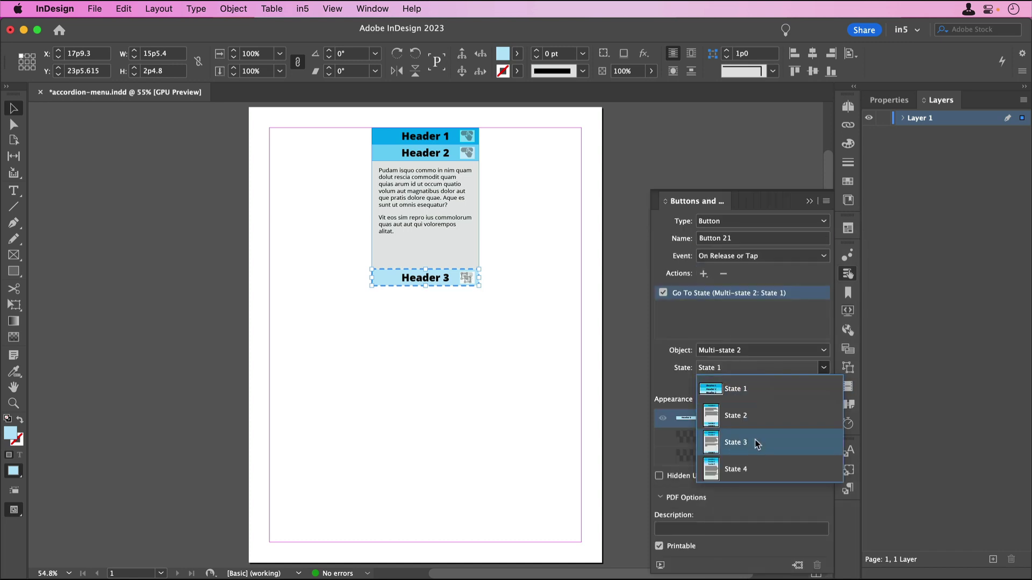
pyautogui.click(750, 467)
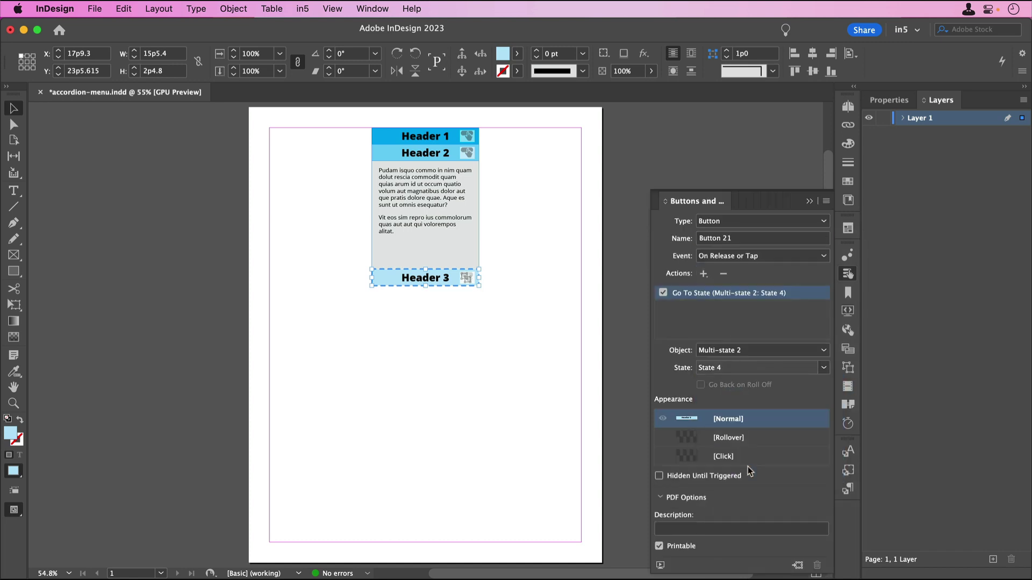
pyautogui.click(467, 230)
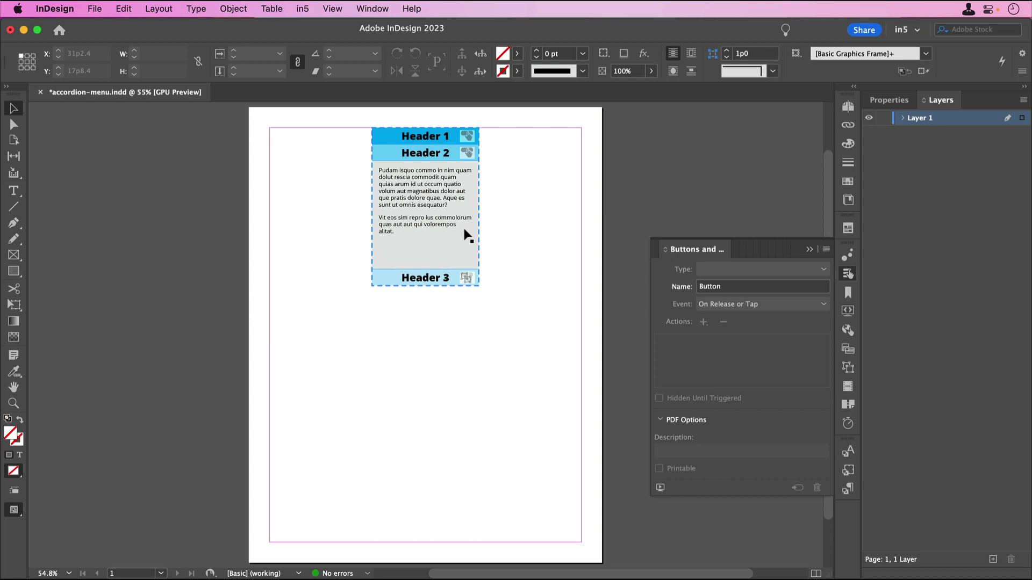
# - Switch the accordion to State 4 and select its Header 1 bar
pyautogui.click(854, 369)
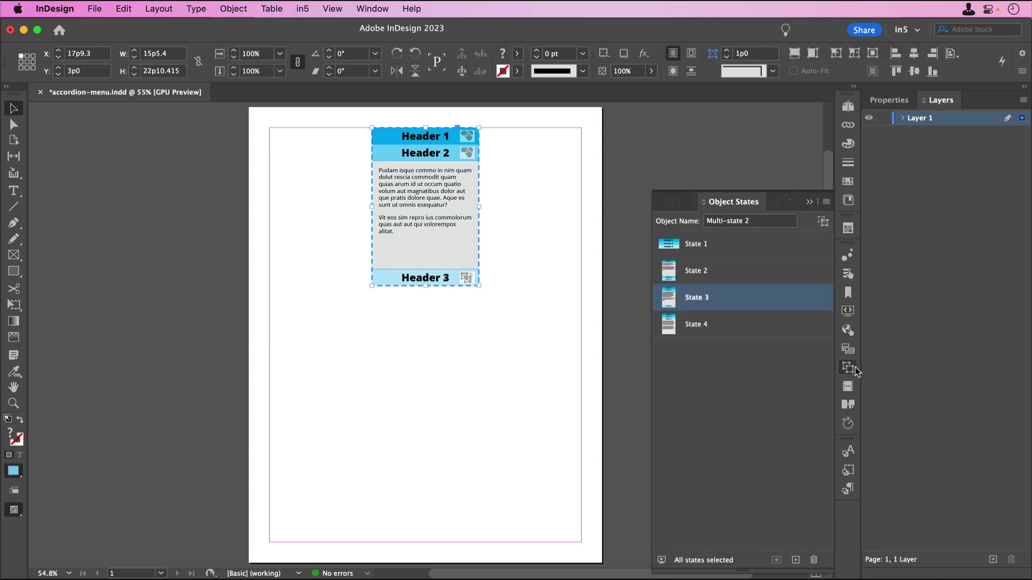
pyautogui.click(745, 330)
pyautogui.click(460, 137)
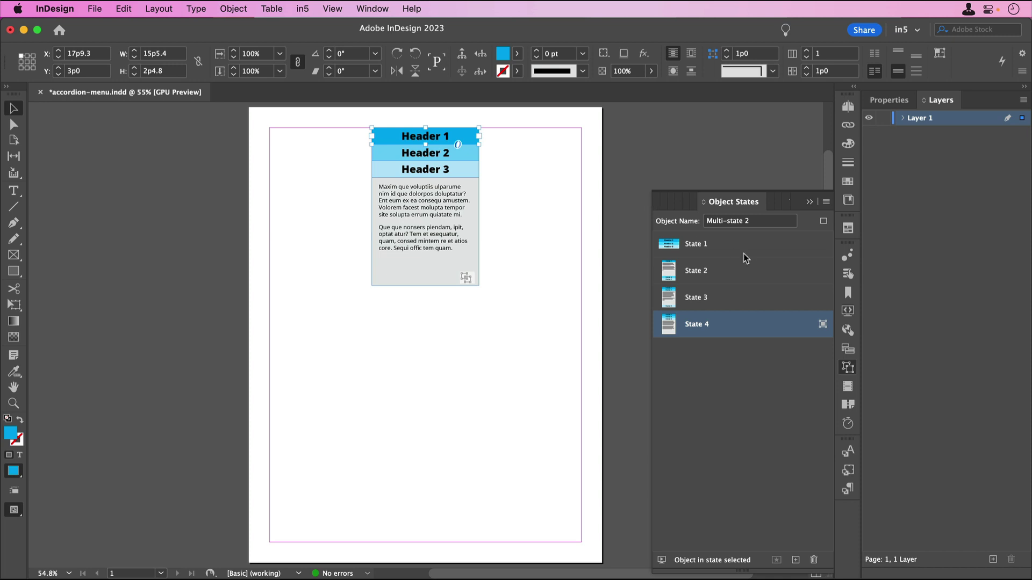
# - Make State 4's Header 1 a button with a Go To State action targeting State 2
pyautogui.click(846, 275)
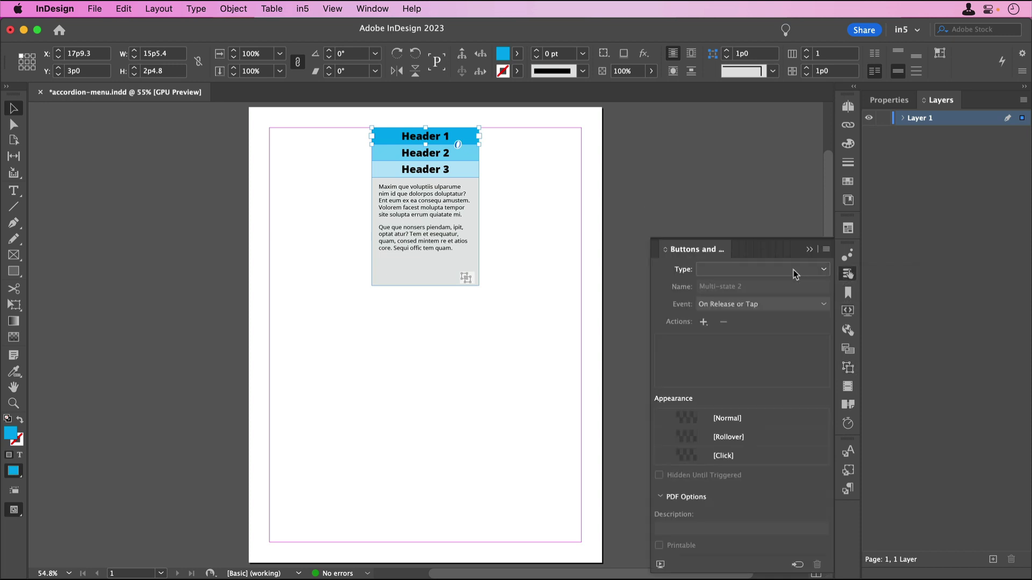
pyautogui.click(822, 270)
pyautogui.click(786, 283)
pyautogui.click(703, 321)
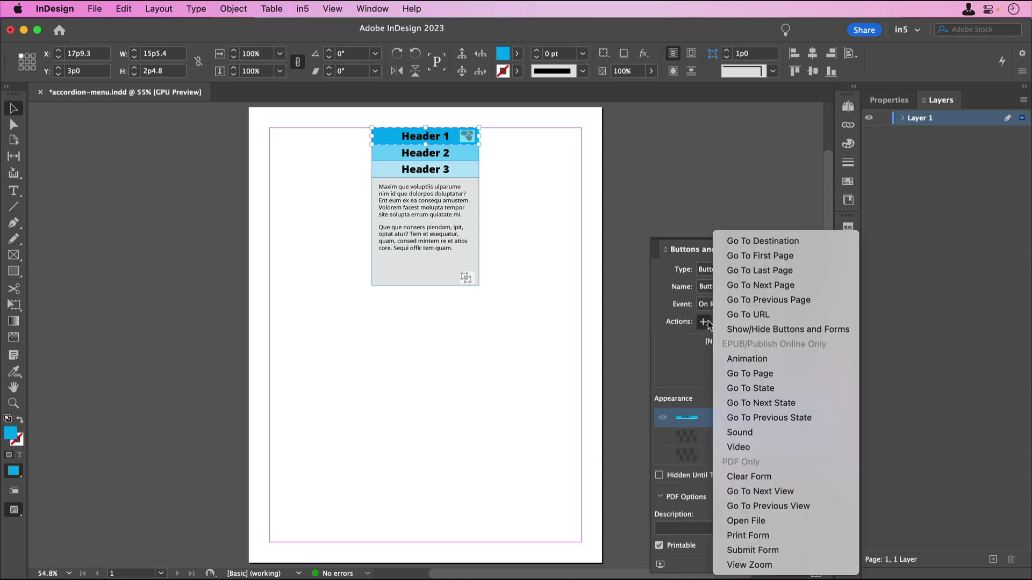
pyautogui.click(743, 388)
pyautogui.click(728, 368)
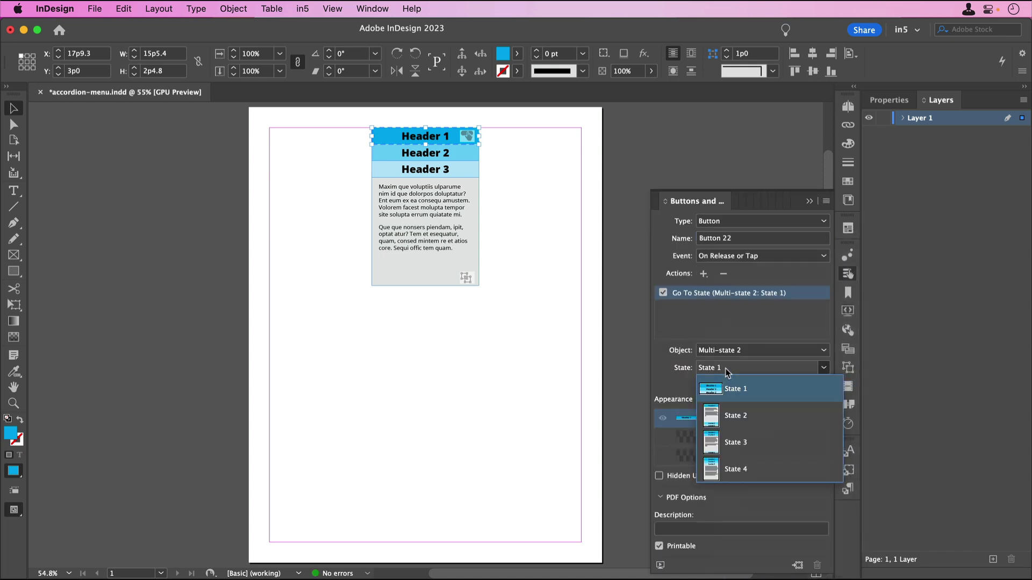
pyautogui.click(726, 409)
# - Make Header 2 a button with a Go To State action targeting State 3
pyautogui.click(464, 156)
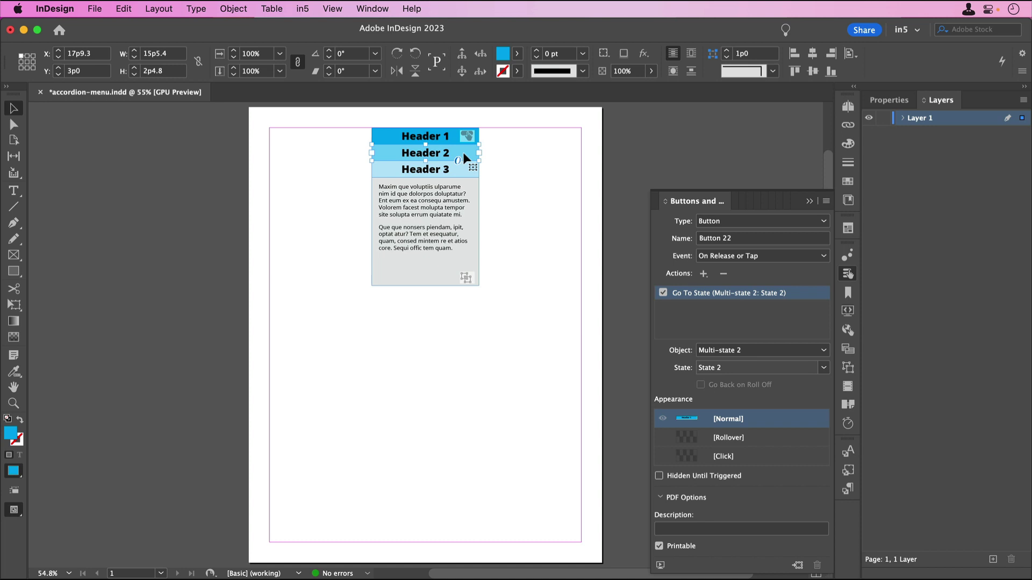
pyautogui.click(720, 269)
pyautogui.click(720, 284)
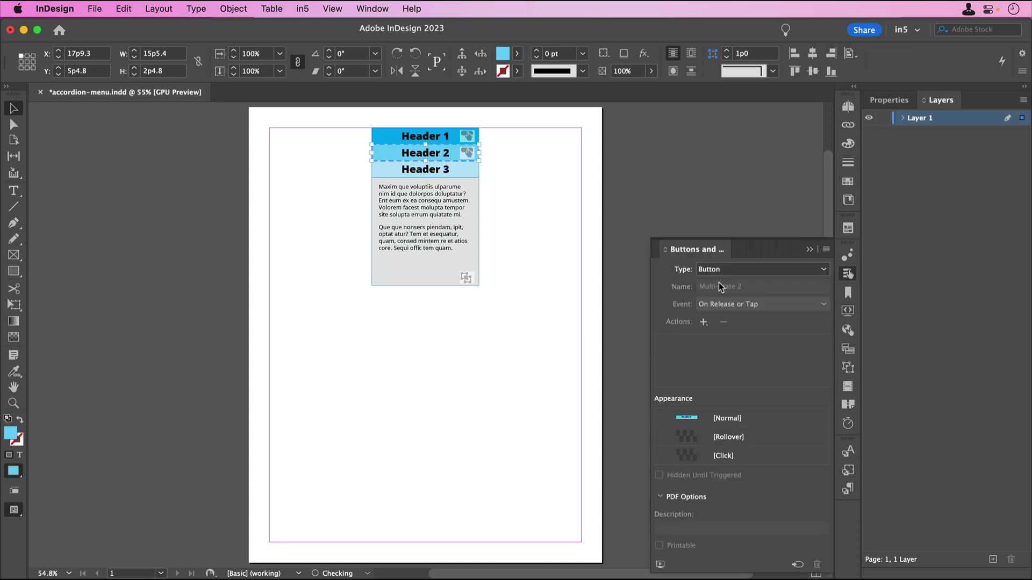
pyautogui.click(703, 322)
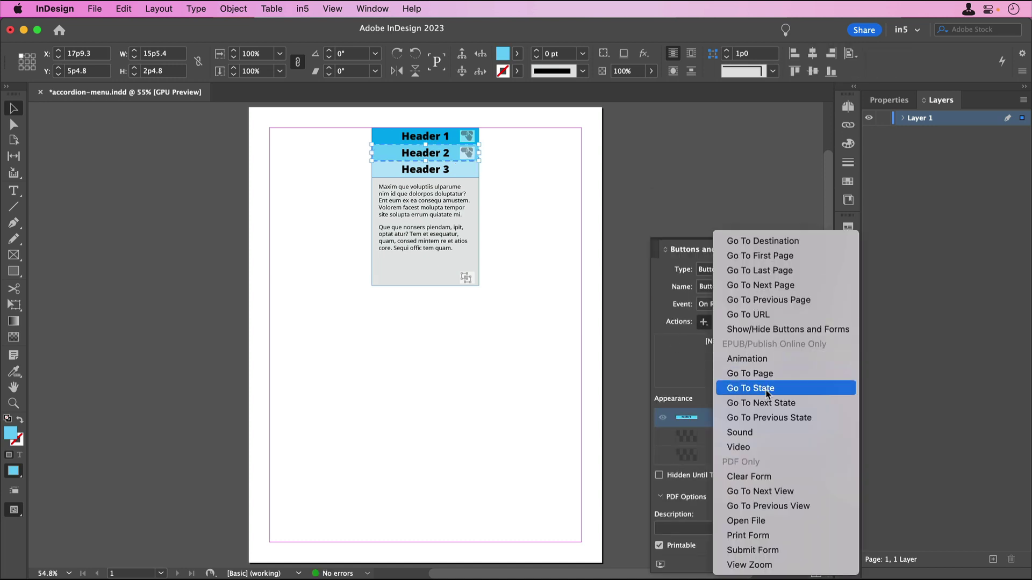
pyautogui.click(768, 391)
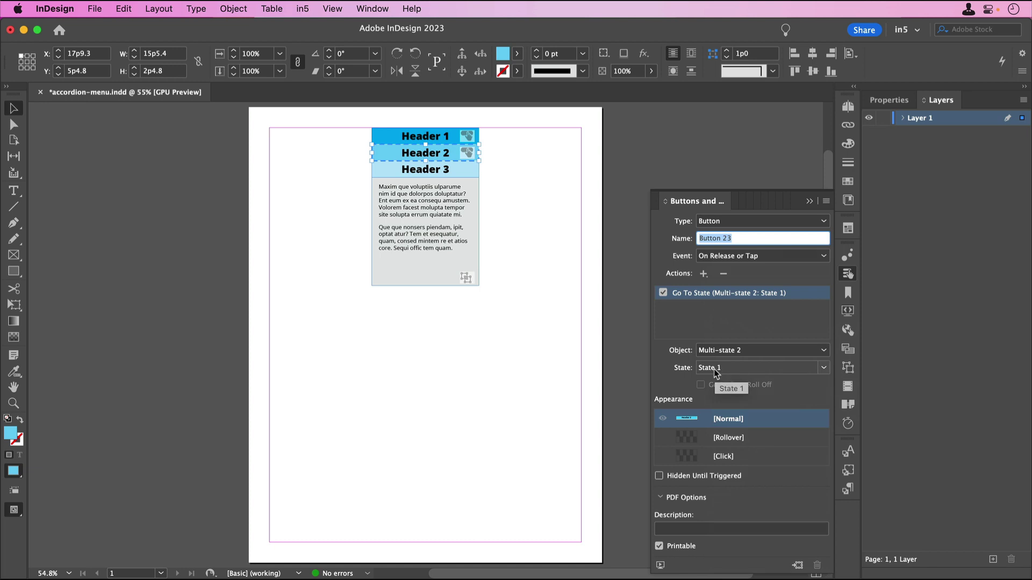
pyautogui.click(713, 368)
pyautogui.click(743, 442)
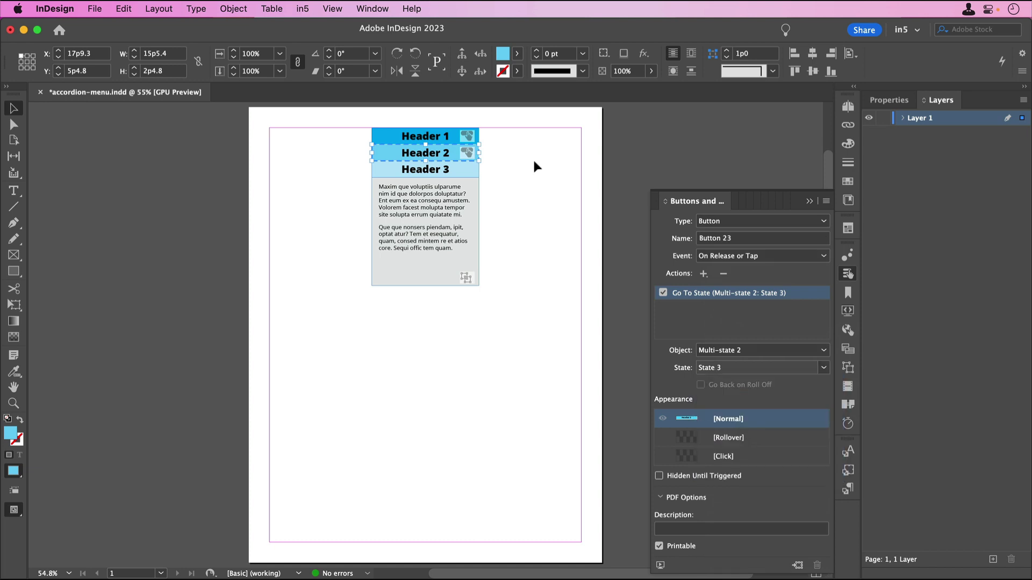
# - Make Header 3 a button with a Go To State action targeting State 1
pyautogui.click(471, 173)
pyautogui.click(471, 173)
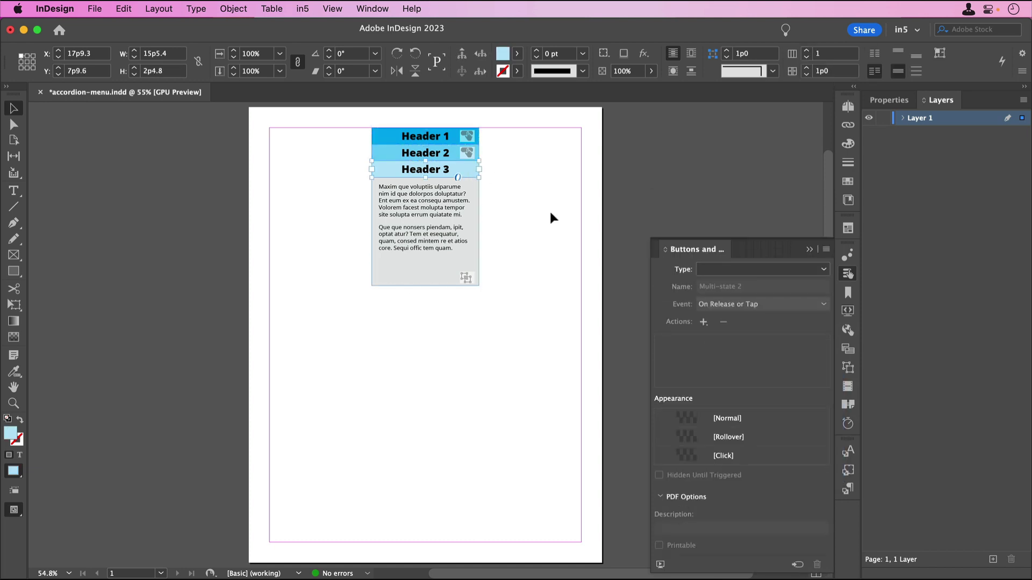
pyautogui.click(698, 269)
pyautogui.click(715, 282)
pyautogui.click(703, 321)
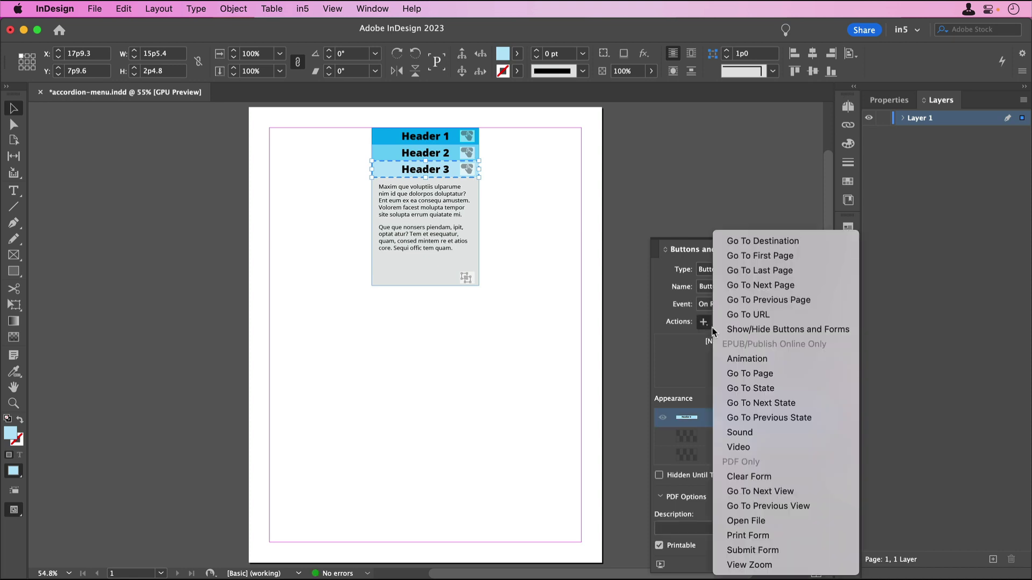
pyautogui.click(759, 389)
pyautogui.click(697, 371)
pyautogui.click(746, 387)
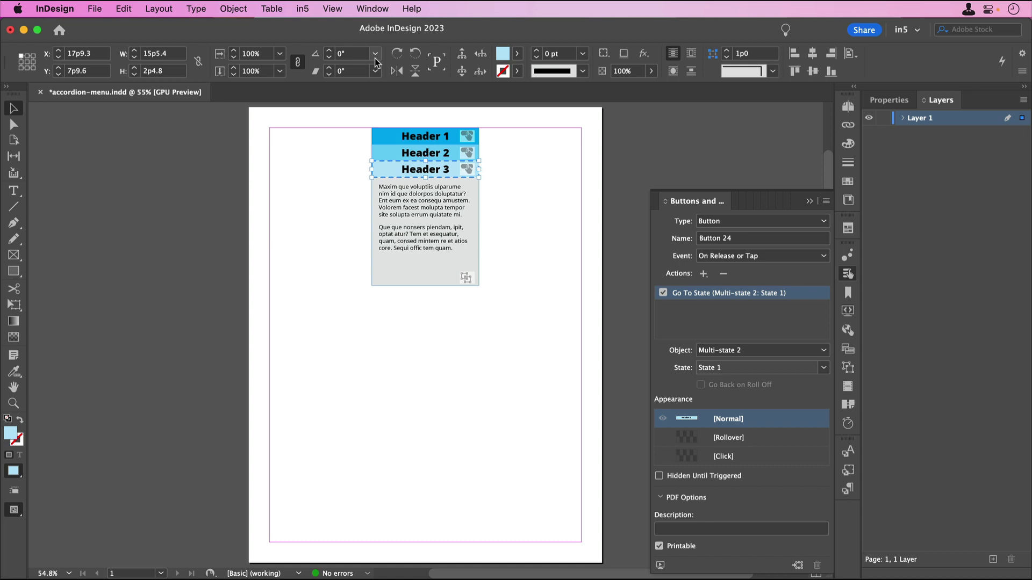
# - Save accordion-menu.indd and export it with in5's Export HTML5 using the default settings
pyautogui.click(96, 12)
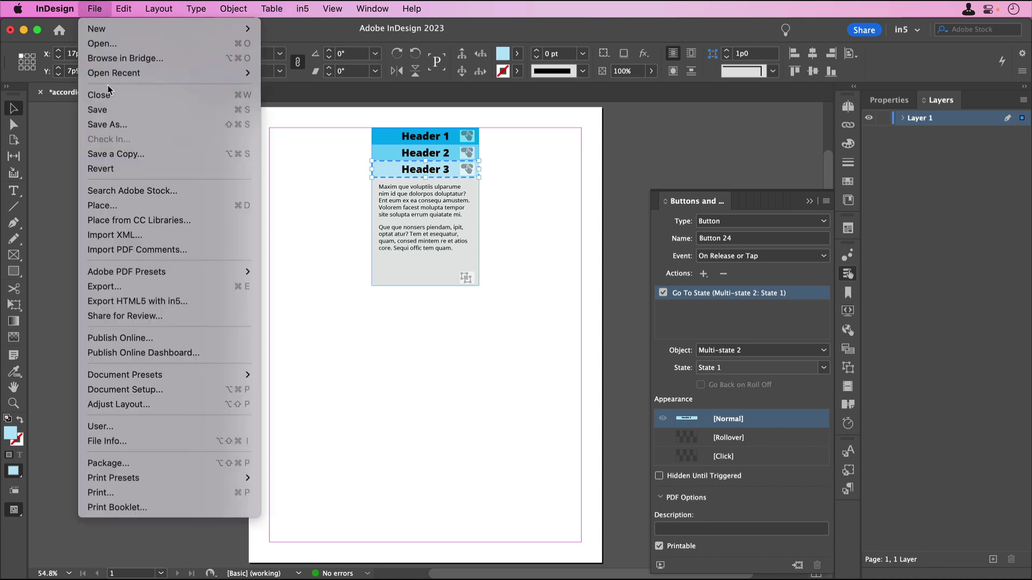
pyautogui.click(100, 110)
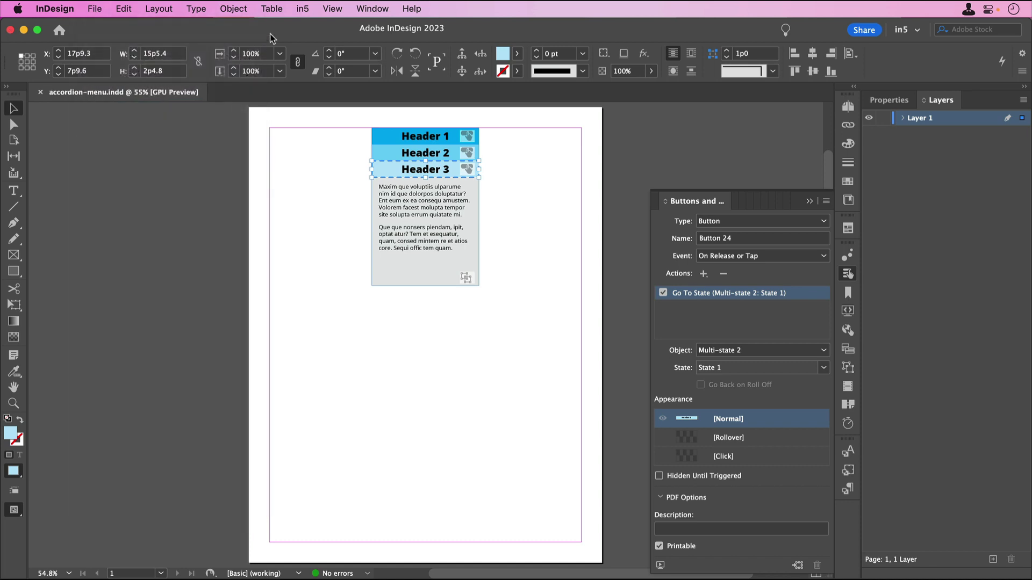
pyautogui.click(303, 9)
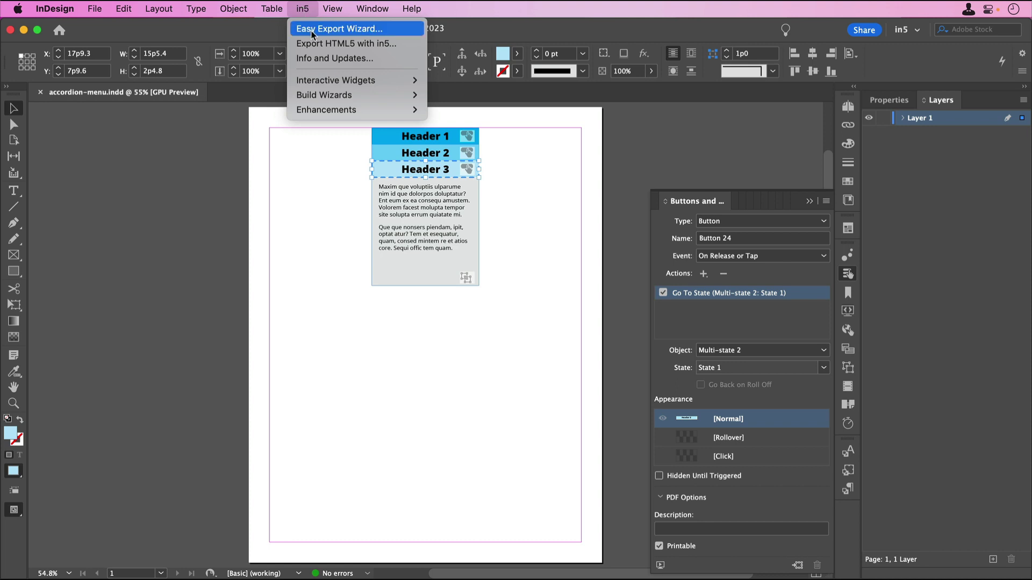
pyautogui.click(409, 45)
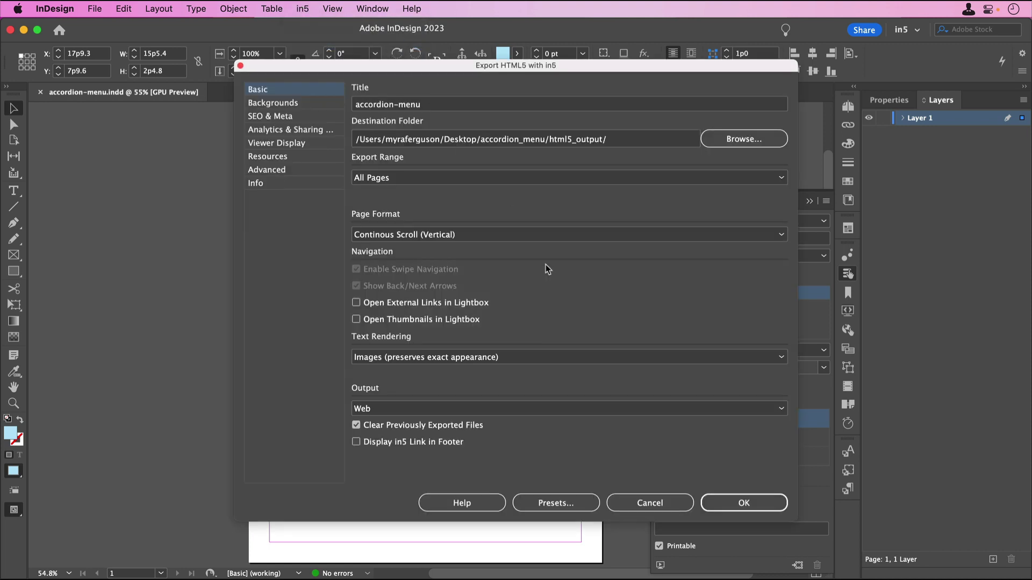
pyautogui.click(722, 504)
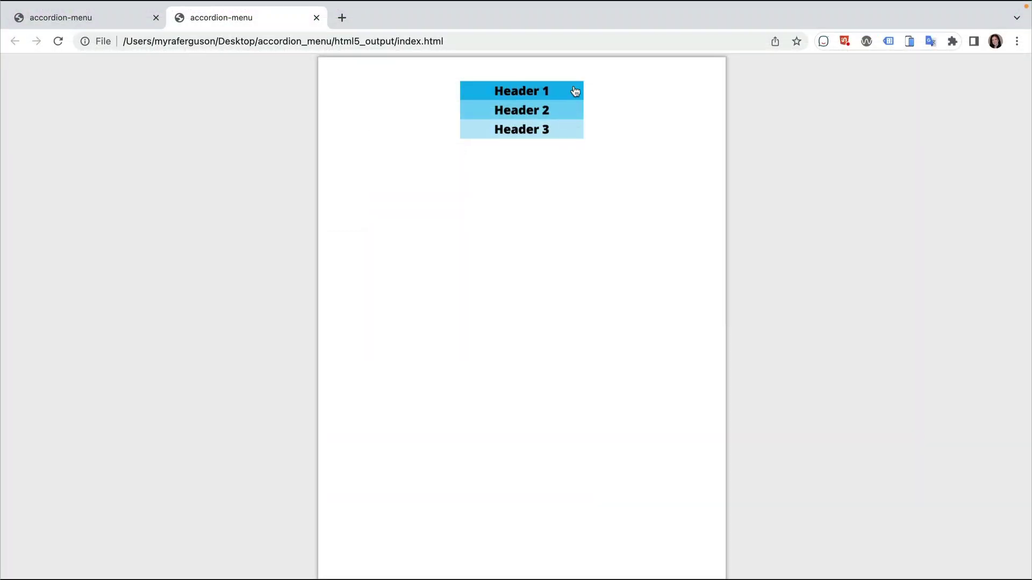
# - In Chrome, expand and collapse Header 1, Header 2 and Header 3 in turn
pyautogui.click(575, 92)
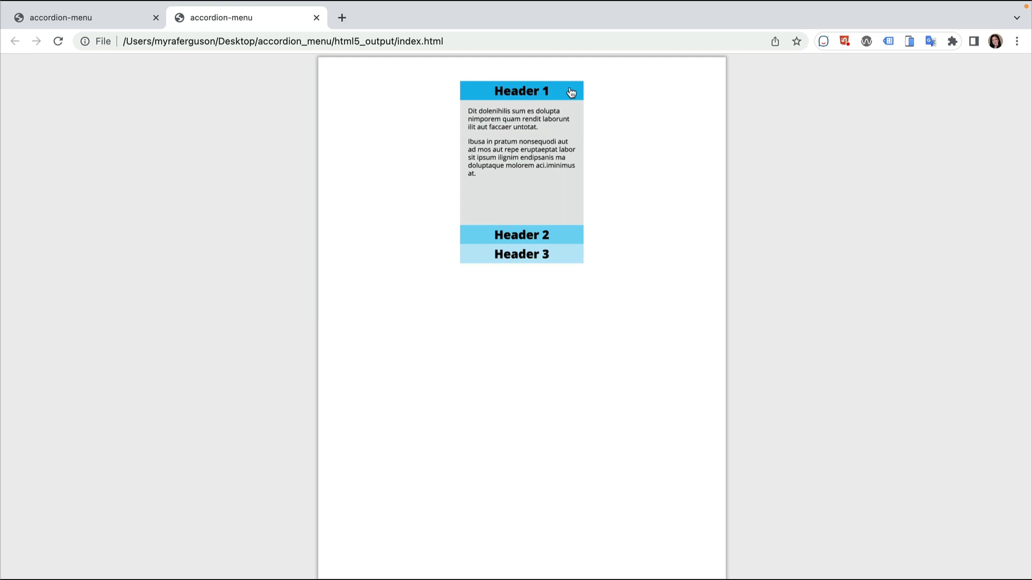
pyautogui.click(571, 93)
pyautogui.click(568, 111)
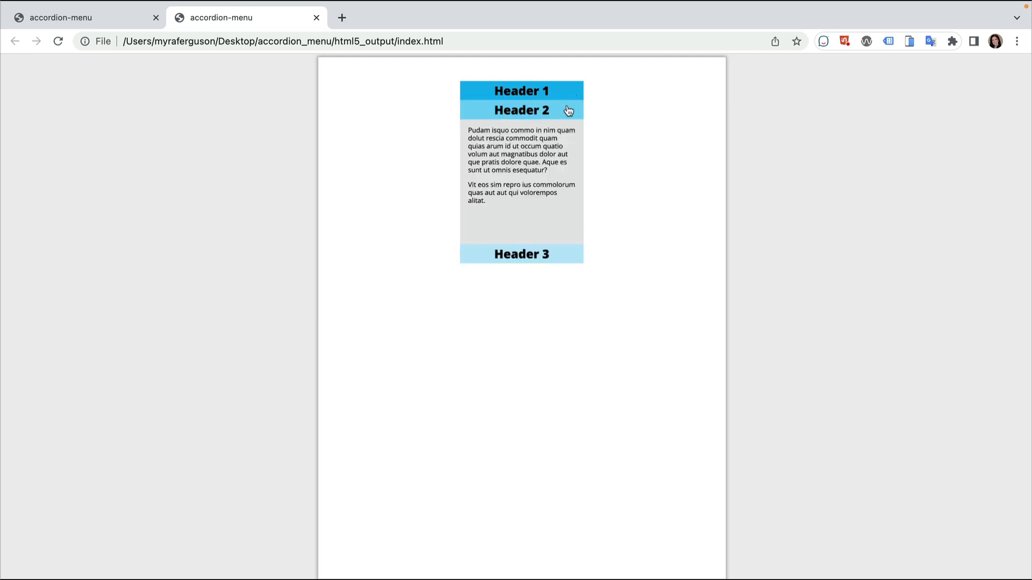
pyautogui.click(568, 111)
pyautogui.click(565, 135)
pyautogui.click(565, 135)
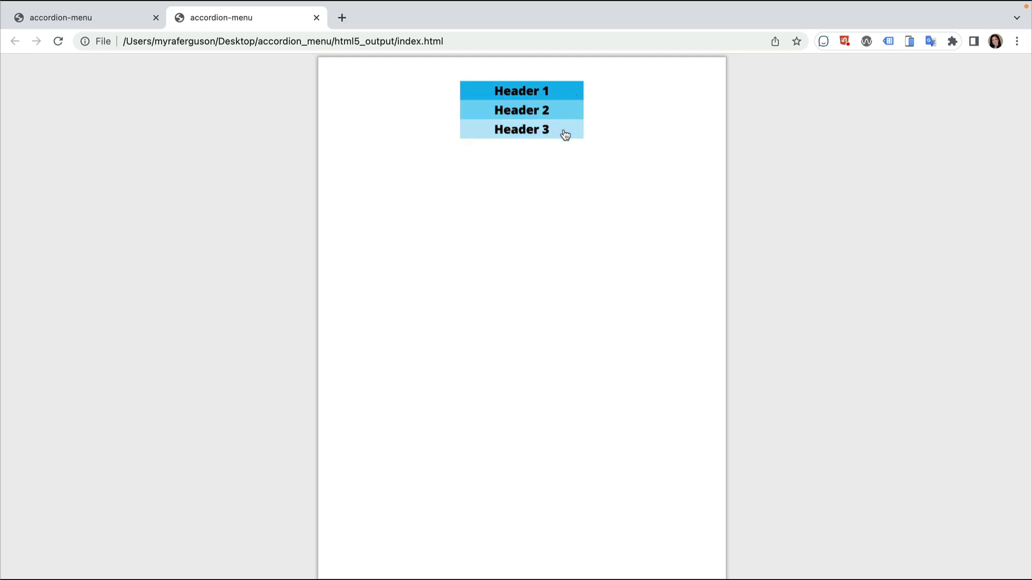